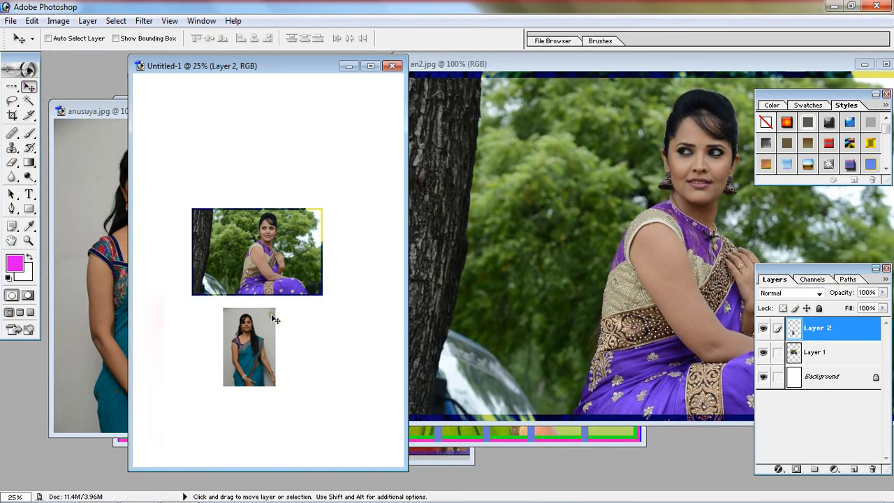
Step: Delete Layer 2, the small teal-sari photo, from the Untitled-1 document
{"action": "right_click", "coordinate": [849, 339]}
{"action": "left_click", "coordinate": [828, 279]}
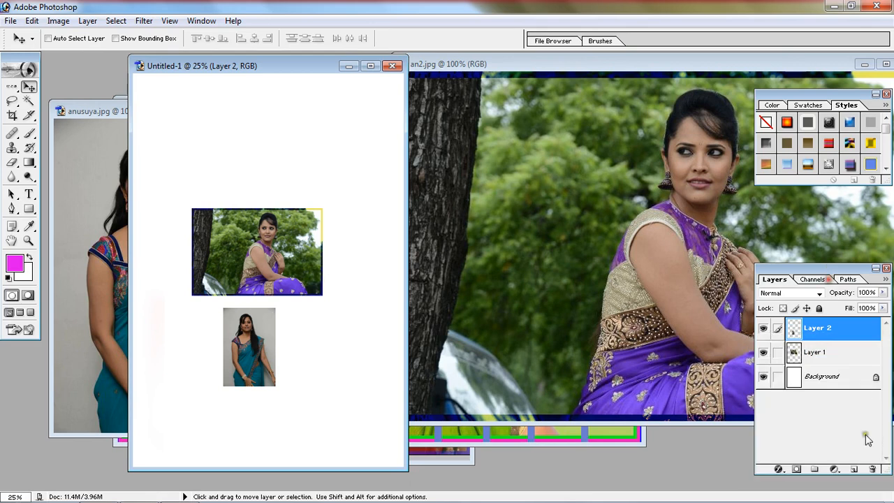
{"action": "left_click", "coordinate": [872, 469]}
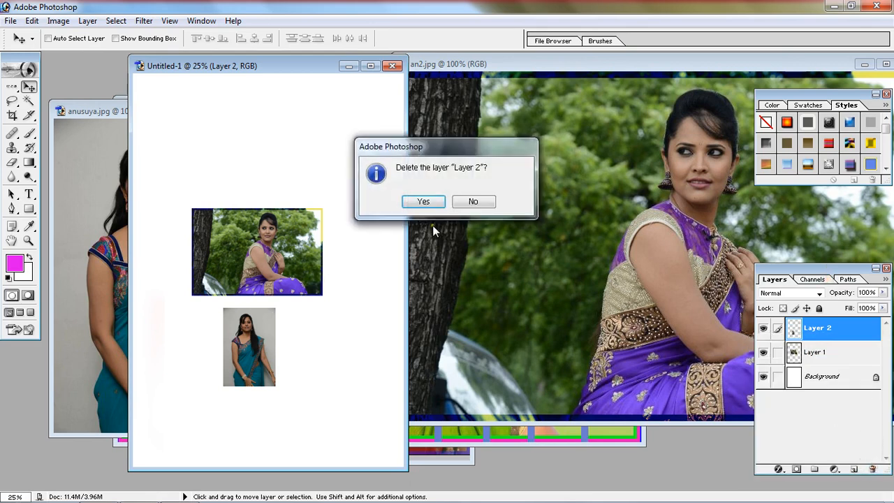
{"action": "left_click", "coordinate": [423, 201]}
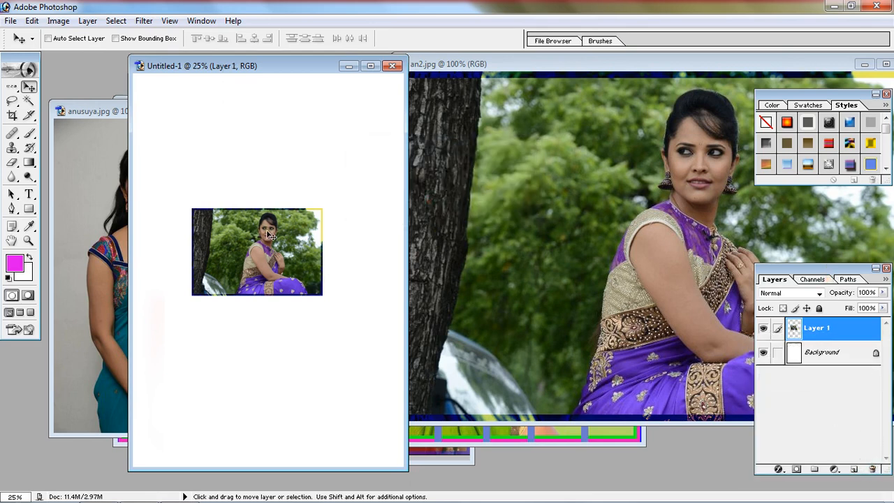
Step: Delete Layer 1 and copy the purple-sari photo from its source window into Untitled-1 again as a new layer
{"action": "left_click", "coordinate": [872, 469]}
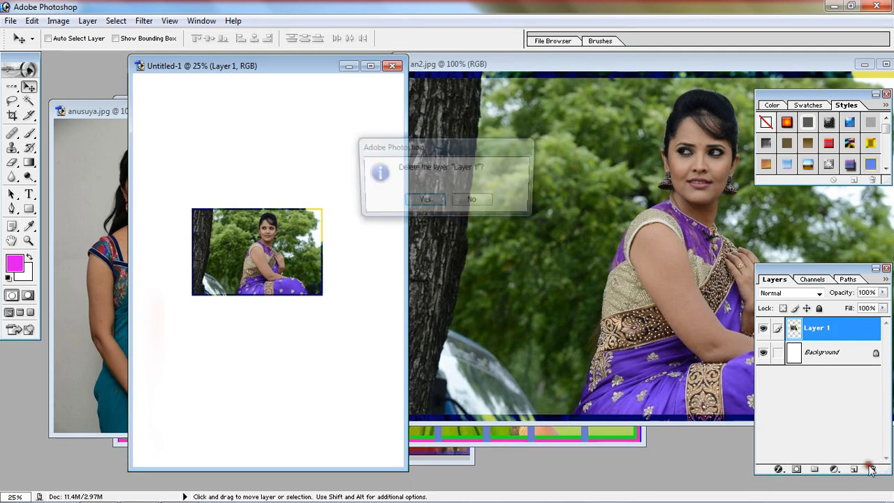
{"action": "left_click", "coordinate": [422, 202]}
{"action": "left_click_drag", "start_coordinate": [517, 213], "coordinate": [299, 231]}
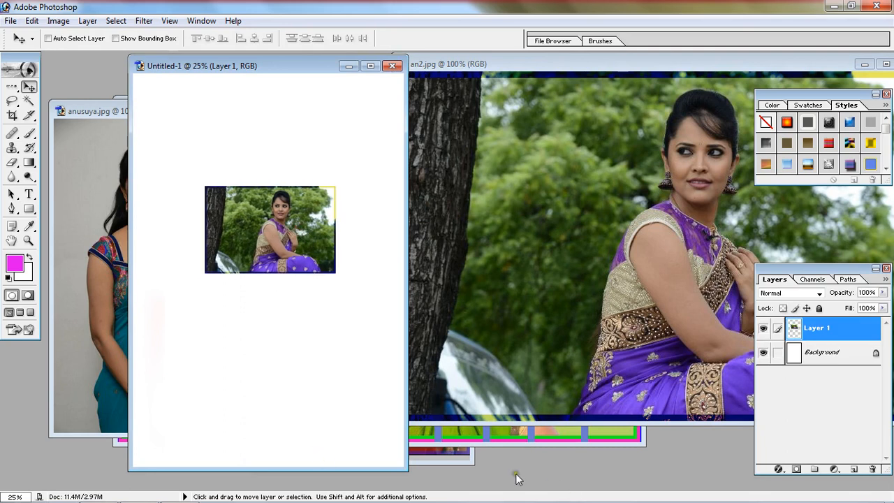
Step: Try stretching the purple-sari photo with Free Transform to cover the whole page, and undo the transformation
{"action": "left_click", "coordinate": [32, 20]}
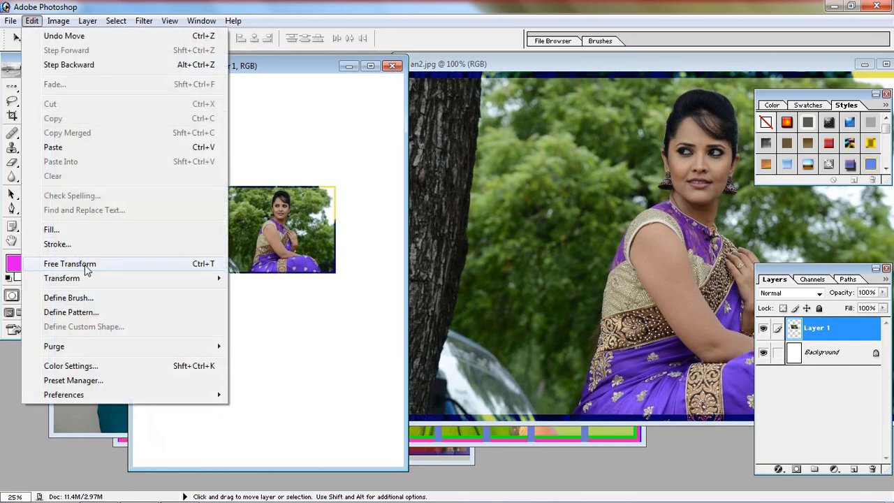
{"action": "left_click", "coordinate": [207, 266]}
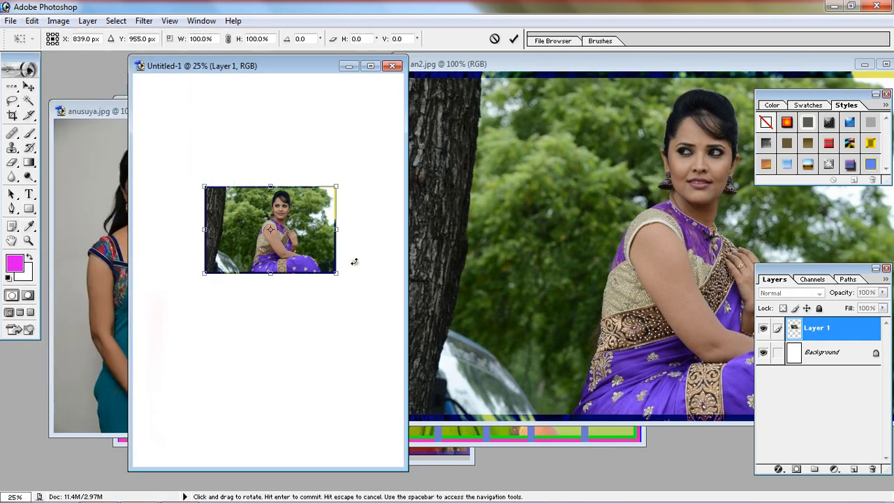
{"action": "left_click_drag", "start_coordinate": [206, 279], "coordinate": [133, 388]}
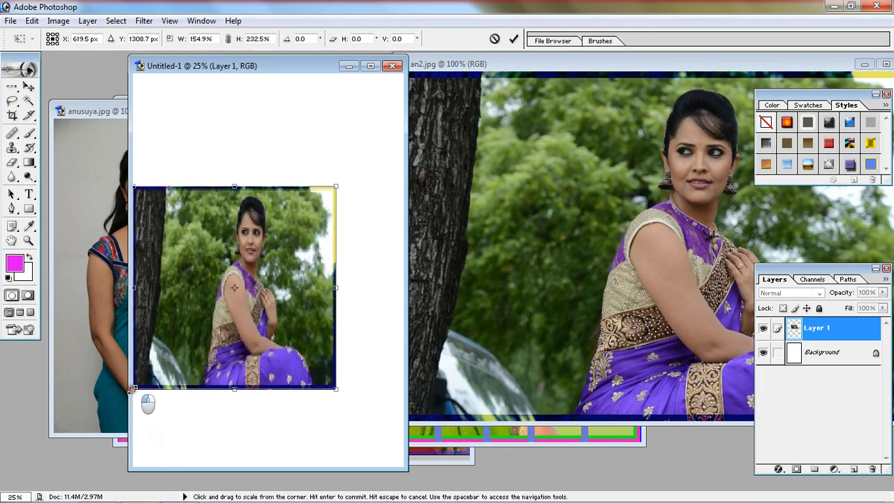
{"action": "left_click_drag", "start_coordinate": [335, 289], "coordinate": [395, 288]}
{"action": "left_click_drag", "start_coordinate": [290, 189], "coordinate": [288, 90]}
{"action": "left_click_drag", "start_coordinate": [279, 391], "coordinate": [294, 462]}
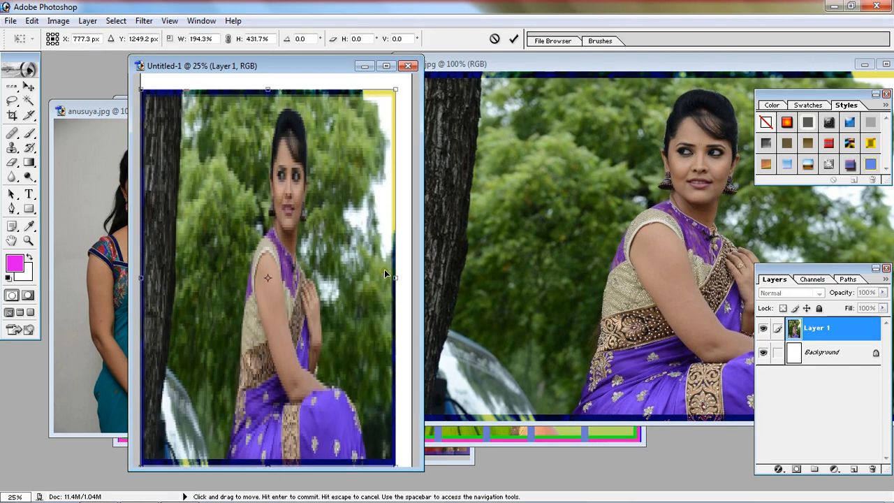
{"action": "left_click_drag", "start_coordinate": [395, 278], "coordinate": [412, 279]}
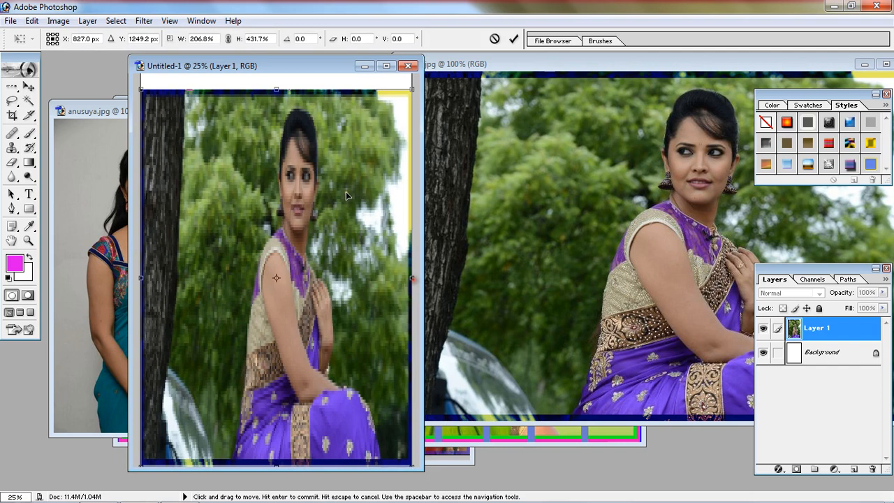
{"action": "left_click_drag", "start_coordinate": [277, 89], "coordinate": [277, 79]}
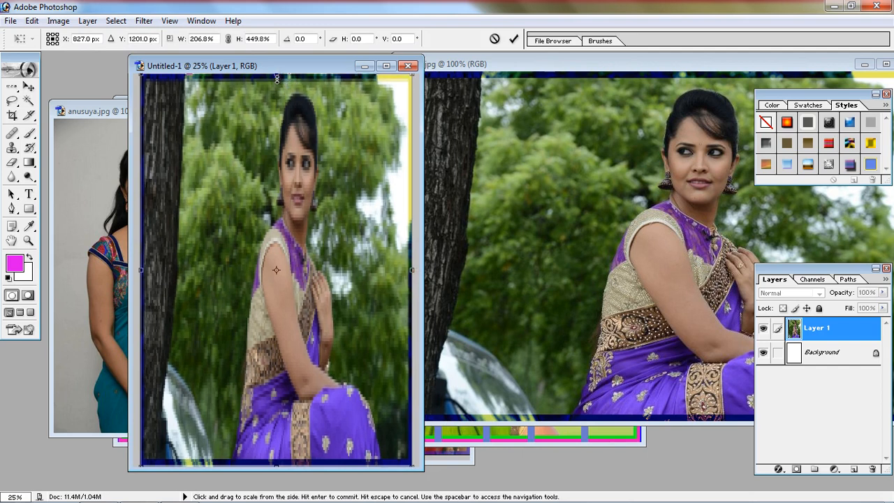
{"action": "key", "text": "Return"}
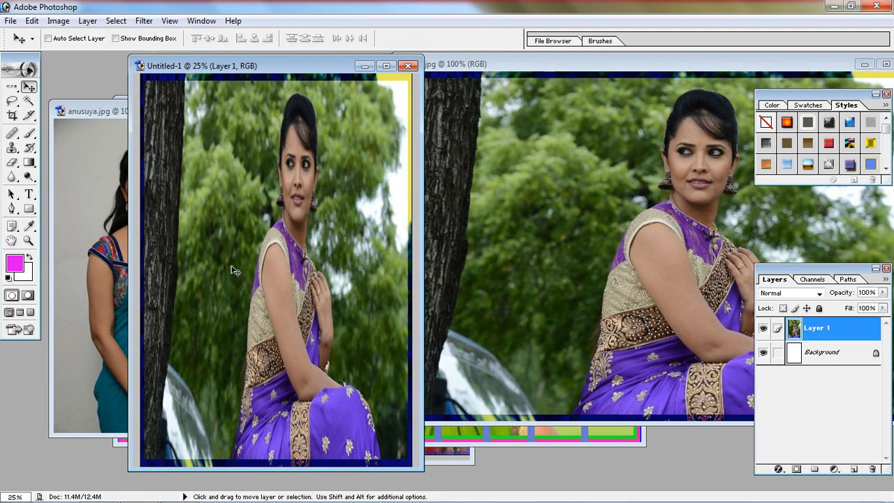
{"action": "key", "text": "ctrl+alt+z"}
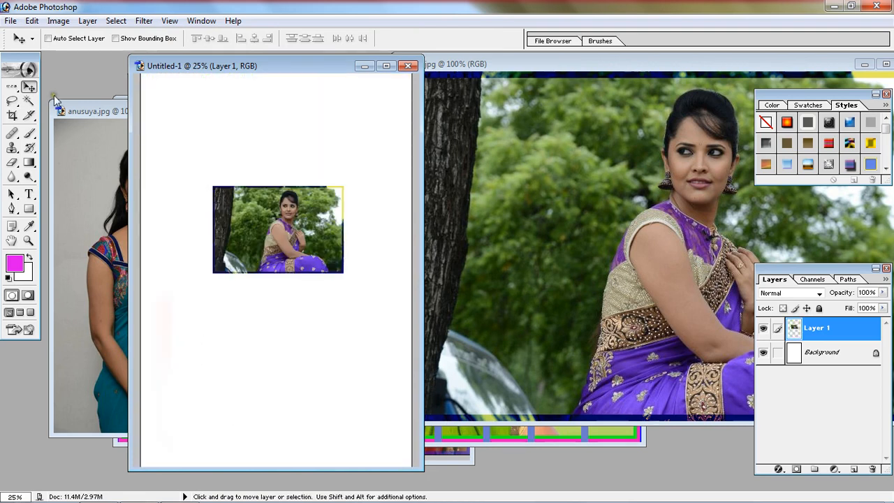
Step: Enlarge the purple-sari photo with Free Transform to about 170% width and 360% height, and centre it on the page
{"action": "left_click", "coordinate": [31, 20]}
{"action": "left_click", "coordinate": [69, 264]}
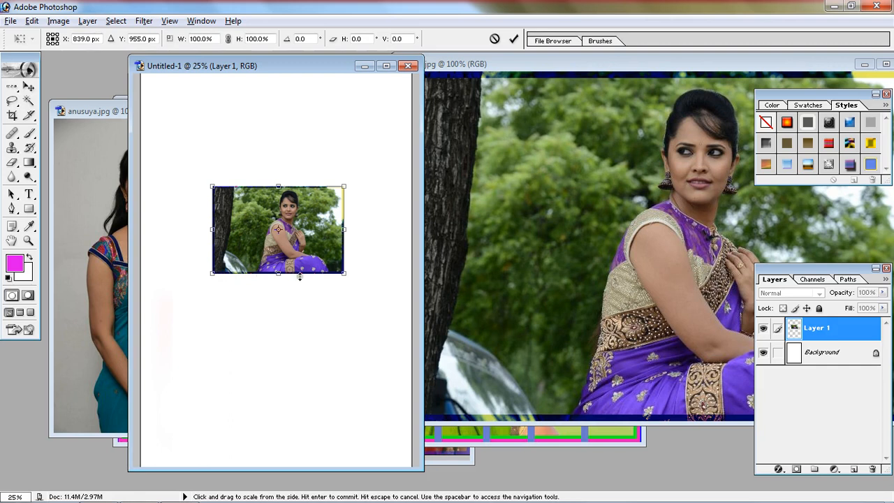
{"action": "left_click_drag", "start_coordinate": [286, 274], "coordinate": [288, 323]}
{"action": "left_click_drag", "start_coordinate": [216, 243], "coordinate": [195, 230]}
{"action": "left_click_drag", "start_coordinate": [359, 324], "coordinate": [336, 302]}
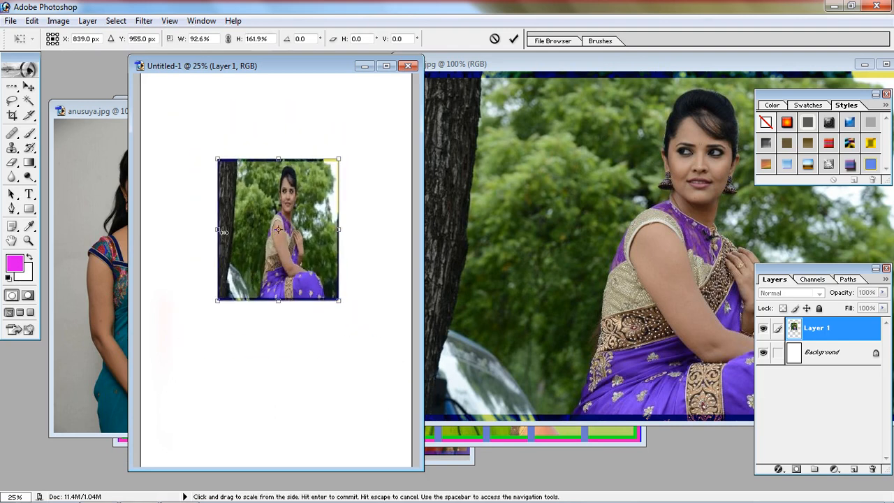
{"action": "left_click_drag", "start_coordinate": [215, 230], "coordinate": [189, 229]}
{"action": "mouse_move", "coordinate": [273, 300]}
{"action": "left_mouse_down"}
{"action": "mouse_move", "coordinate": [274, 328]}
{"action": "mouse_move", "coordinate": [266, 301]}
{"action": "left_mouse_up"}
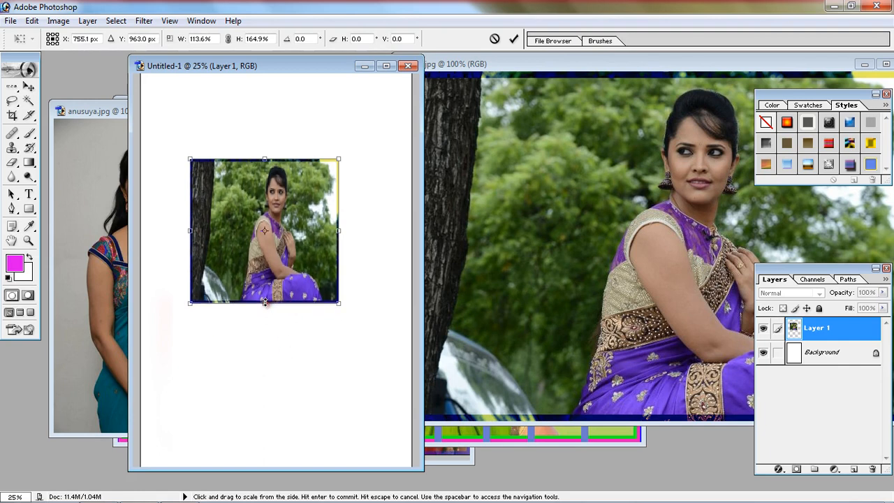
{"action": "left_click_drag", "start_coordinate": [266, 303], "coordinate": [267, 348]}
{"action": "mouse_move", "coordinate": [339, 231]}
{"action": "left_mouse_down"}
{"action": "mouse_move", "coordinate": [365, 231]}
{"action": "mouse_move", "coordinate": [348, 230]}
{"action": "left_mouse_up"}
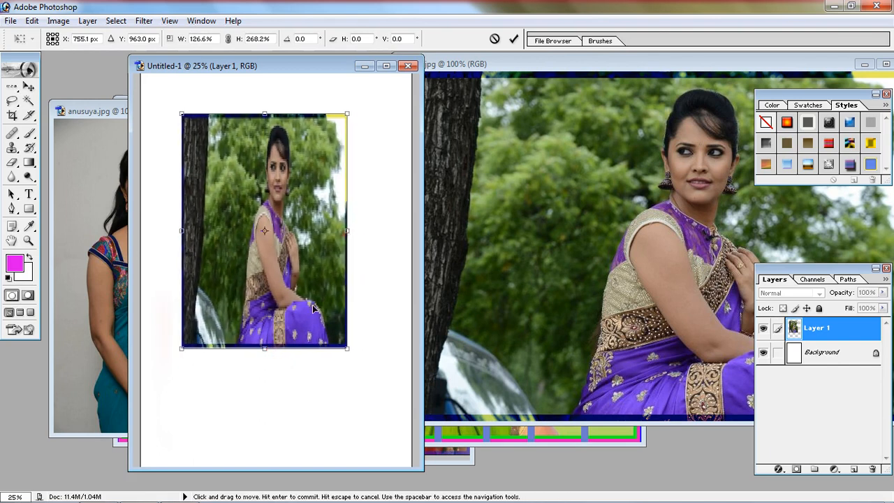
{"action": "left_click_drag", "start_coordinate": [347, 348], "coordinate": [376, 387]}
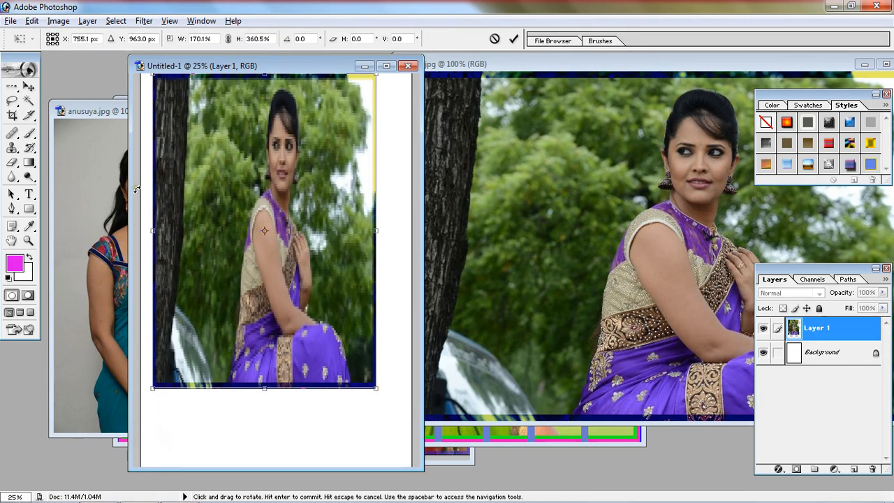
{"action": "key", "text": "Return"}
{"action": "left_click_drag", "start_coordinate": [264, 187], "coordinate": [256, 211]}
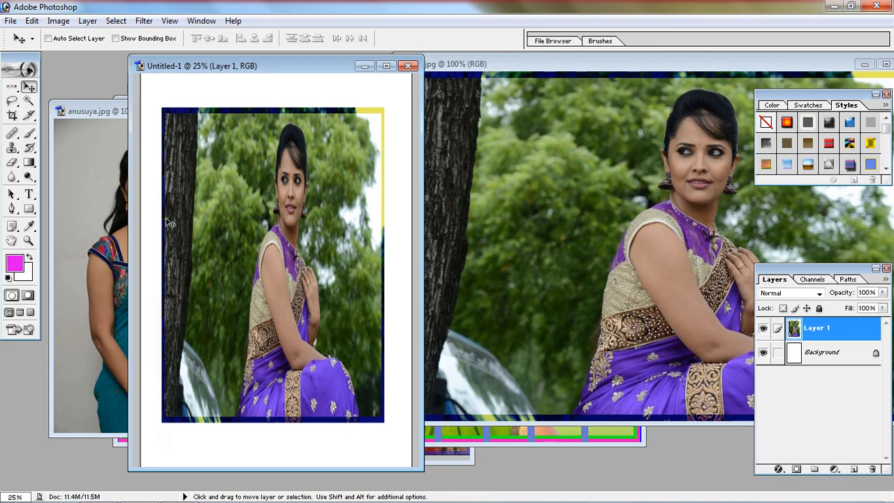
Step: Copy the teal-sari photo from anusuya.jpg into Untitled-1 as a new layer above the purple-sari photo
{"action": "left_click", "coordinate": [92, 200]}
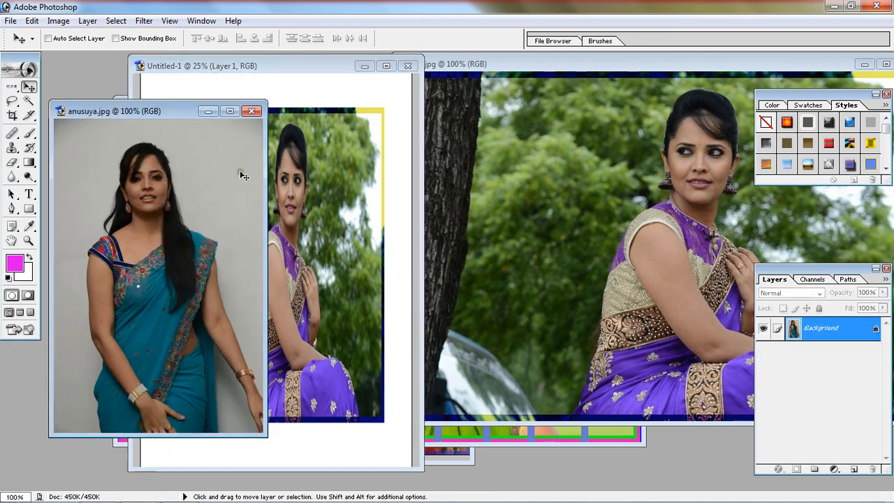
{"action": "left_click", "coordinate": [331, 174]}
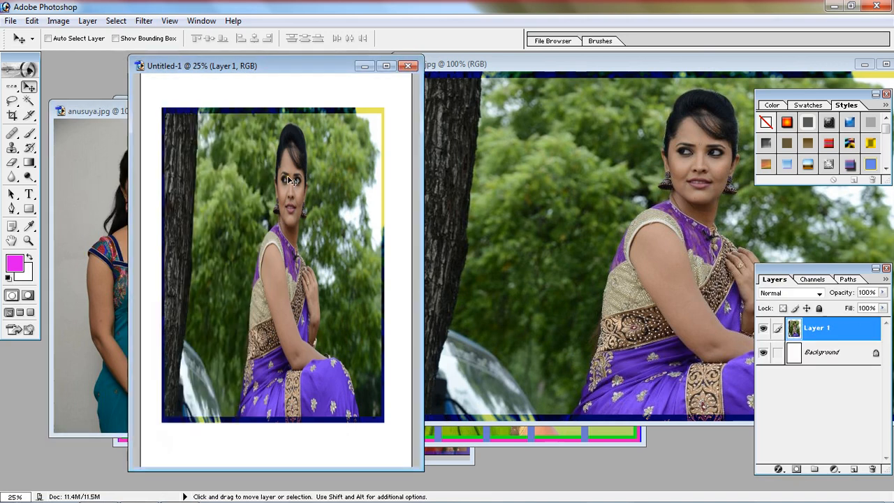
{"action": "left_click", "coordinate": [89, 197]}
{"action": "left_click_drag", "start_coordinate": [180, 204], "coordinate": [232, 208]}
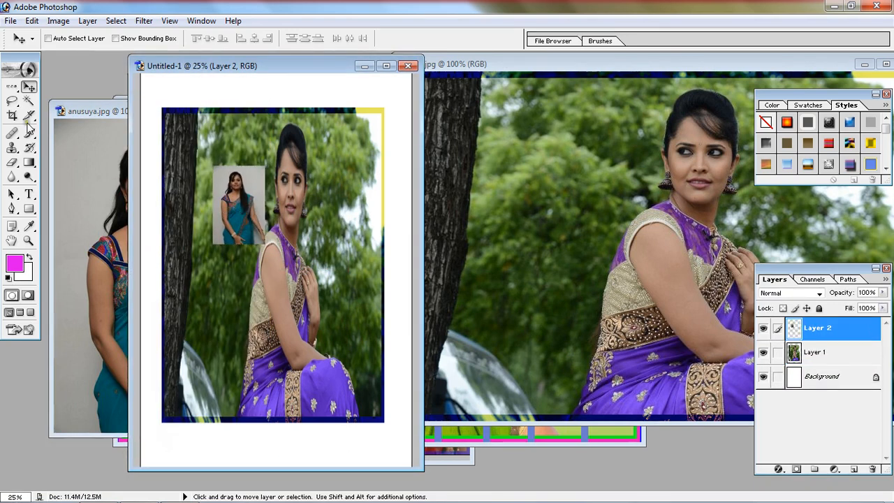
Step: Enlarge the teal-sari photo on Layer 2 with Free Transform so it covers most of the purple-sari photo
{"action": "left_click", "coordinate": [32, 21]}
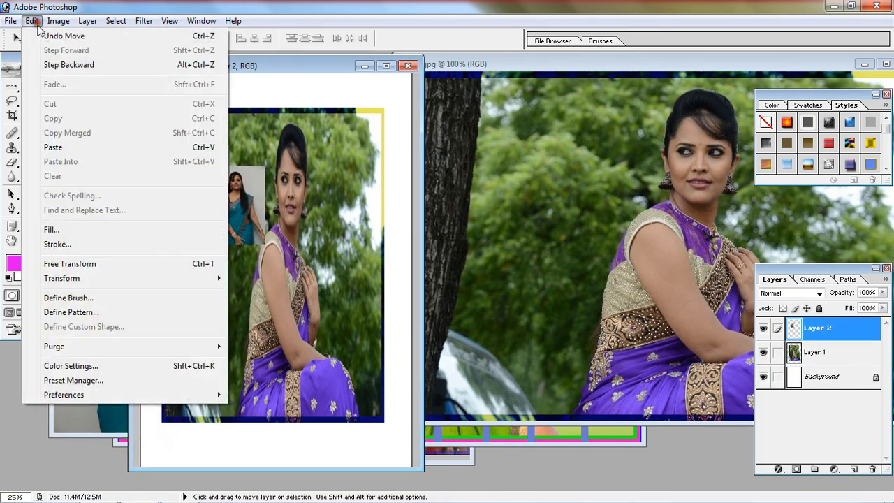
{"action": "left_click", "coordinate": [96, 261]}
{"action": "left_click_drag", "start_coordinate": [265, 244], "coordinate": [365, 412]}
{"action": "key", "text": "Return"}
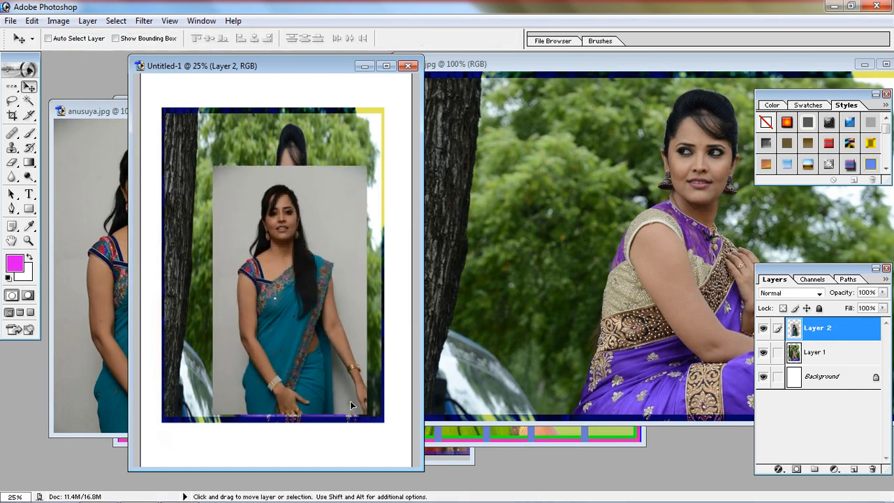
Step: Narrow Layer 1 with Free Transform to about 58% width, with its left side against the page's left edge
{"action": "left_click", "coordinate": [823, 356]}
{"action": "left_click", "coordinate": [32, 20]}
{"action": "left_click", "coordinate": [155, 265]}
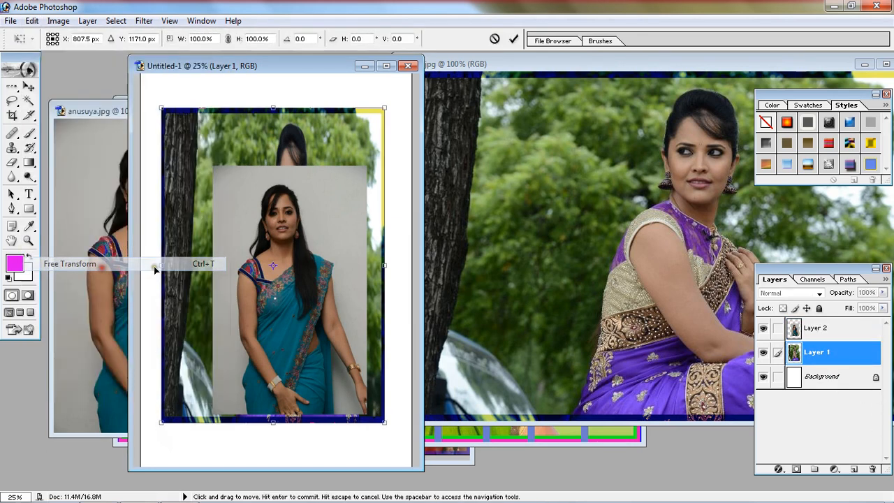
{"action": "left_click_drag", "start_coordinate": [383, 265], "coordinate": [231, 265]}
{"action": "left_click_drag", "start_coordinate": [161, 265], "coordinate": [140, 265]}
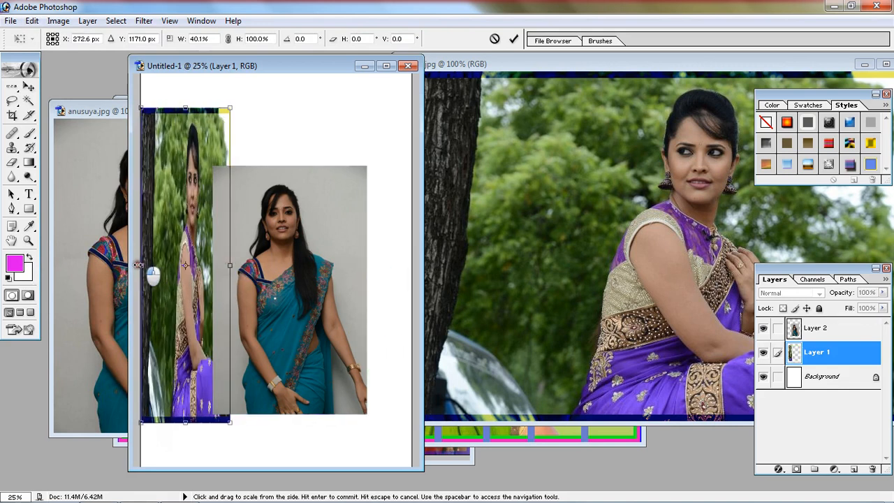
{"action": "left_click_drag", "start_coordinate": [230, 266], "coordinate": [272, 266]}
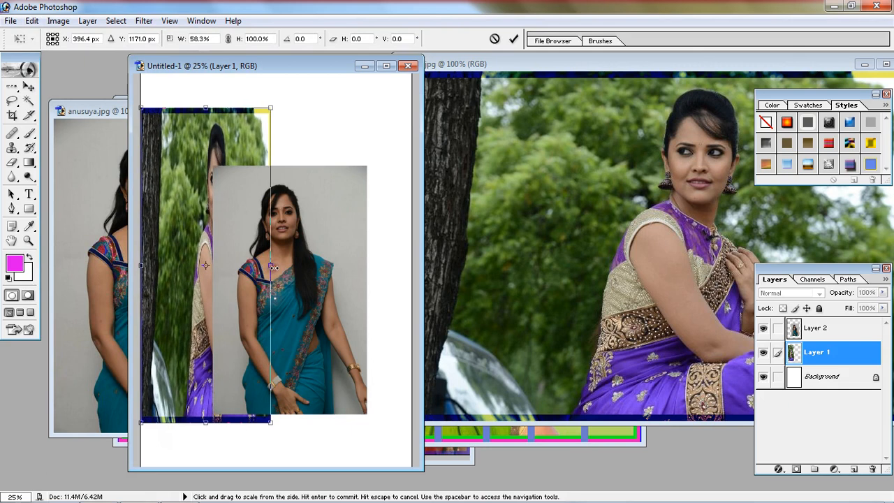
{"action": "key", "text": "Return"}
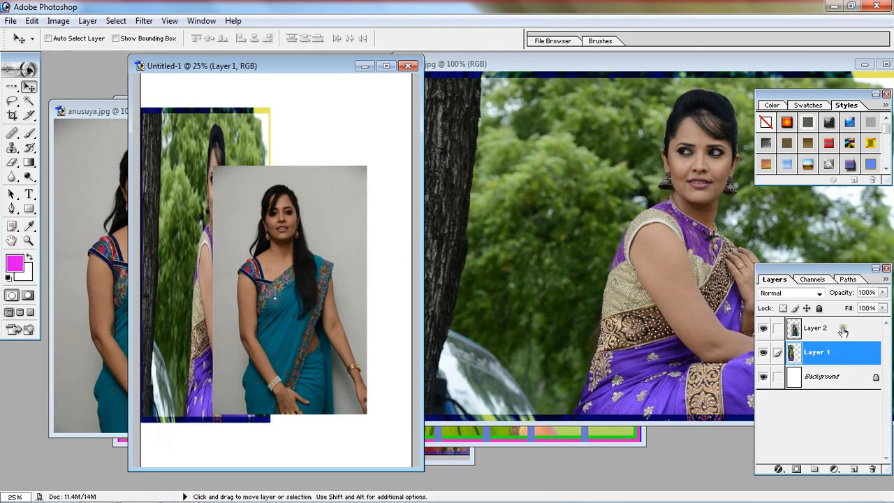
Step: Free Transform Layer 2 to about 91% width beside Layer 1, reaching the page's right edge and matching Layer 1's height
{"action": "left_click", "coordinate": [851, 331]}
{"action": "left_click", "coordinate": [31, 21]}
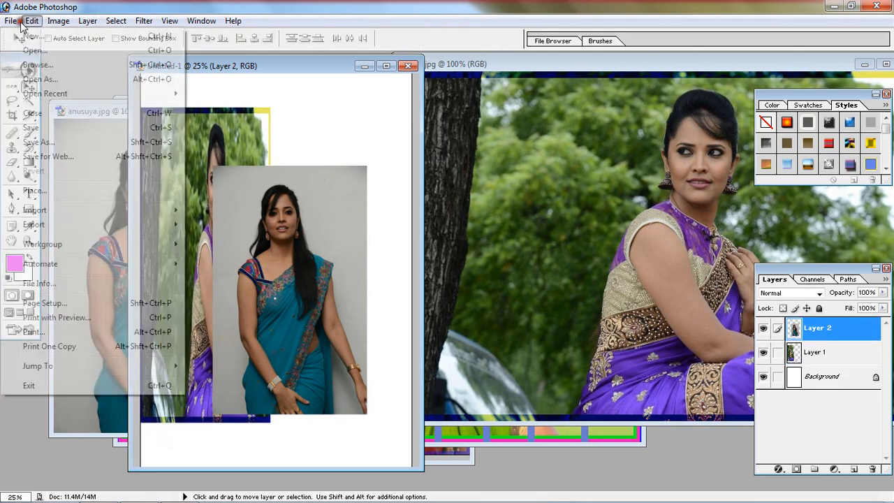
{"action": "left_click", "coordinate": [96, 264]}
{"action": "left_click_drag", "start_coordinate": [302, 278], "coordinate": [347, 222]}
{"action": "mouse_move", "coordinate": [256, 234]}
{"action": "left_mouse_down"}
{"action": "mouse_move", "coordinate": [282, 237]}
{"action": "mouse_move", "coordinate": [270, 234]}
{"action": "left_mouse_up"}
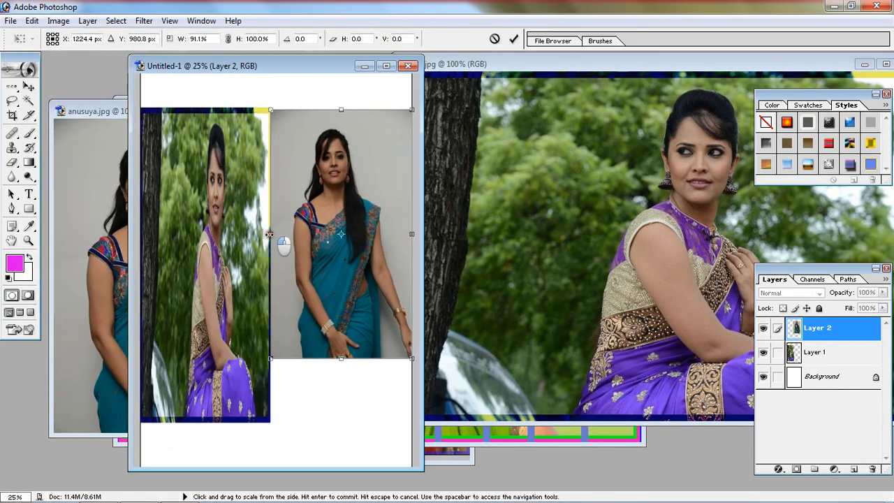
{"action": "left_click_drag", "start_coordinate": [342, 358], "coordinate": [342, 423]}
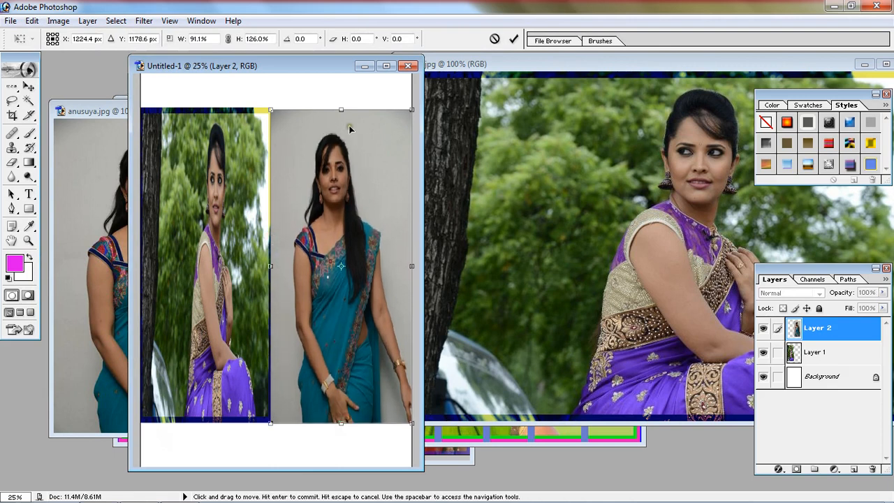
{"action": "left_click_drag", "start_coordinate": [341, 109], "coordinate": [342, 106]}
{"action": "key", "text": "Return"}
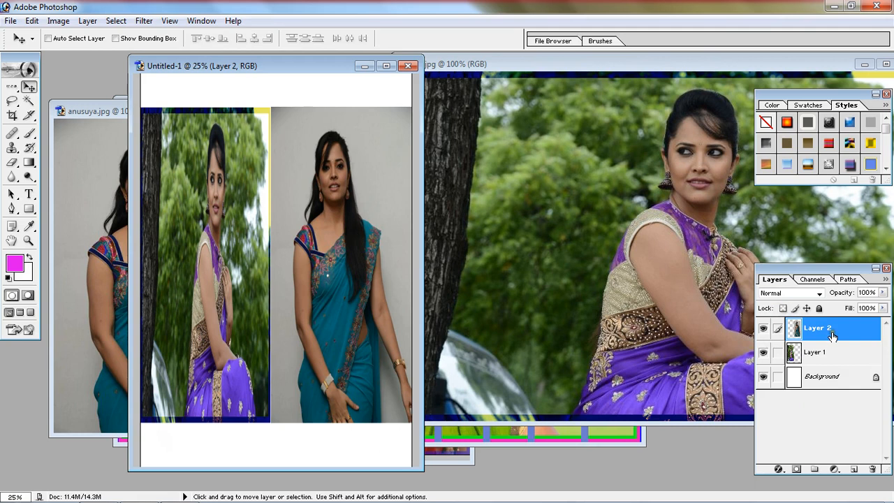
Step: Delete Layer 2 with the teal-sari photo, leaving only the purple-sari layer above the background
{"action": "left_click", "coordinate": [872, 468]}
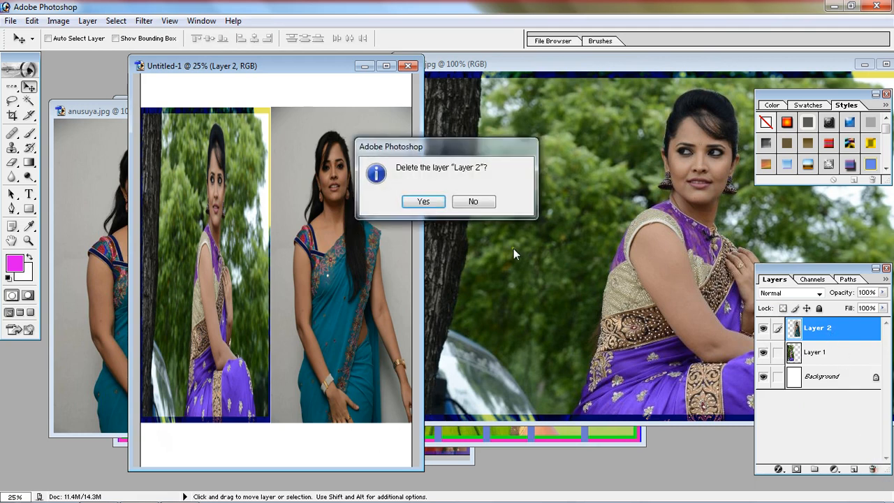
{"action": "left_click", "coordinate": [418, 201]}
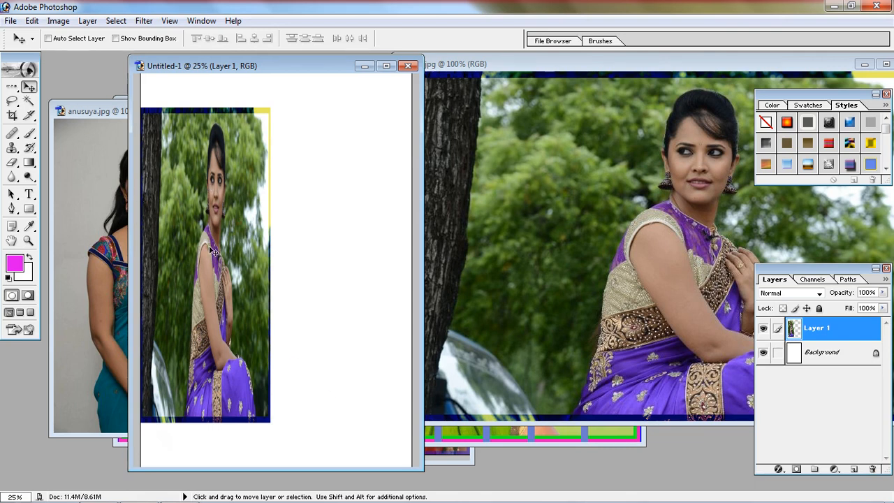
{"action": "left_click", "coordinate": [32, 20]}
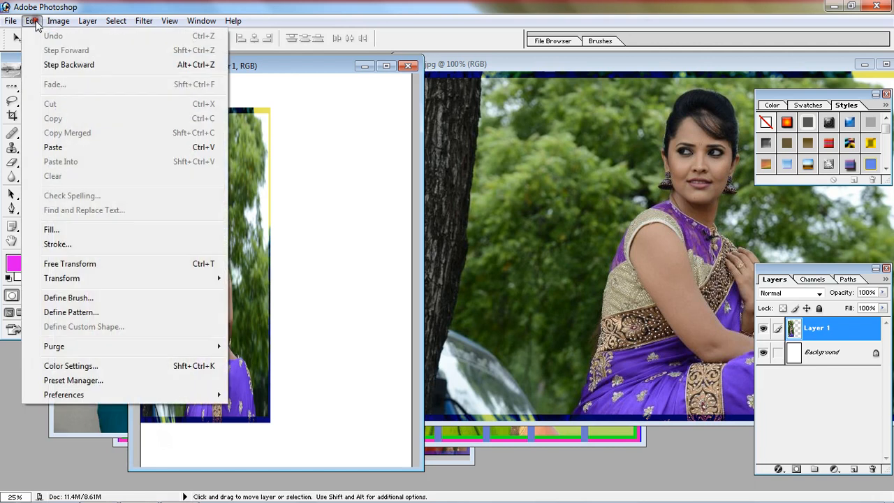
{"action": "mouse_move", "coordinate": [106, 25]}
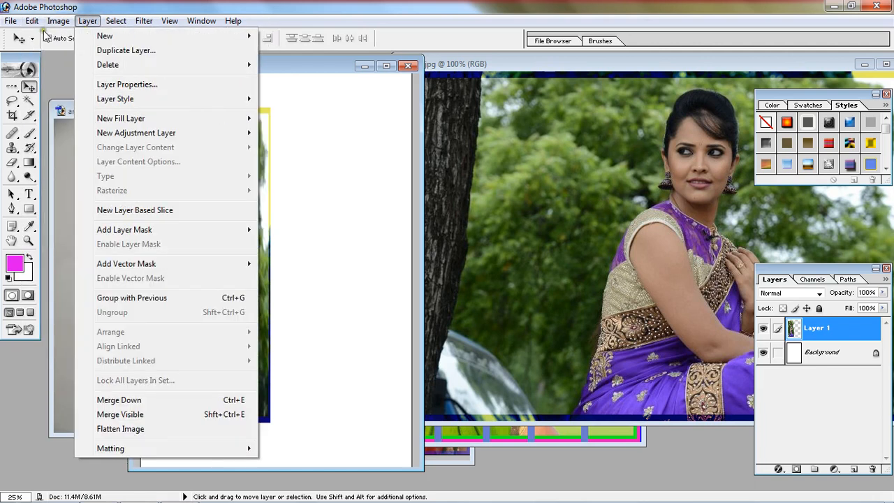
Step: Duplicate Layer 1 beside the original and widen the copy with Free Transform to about 104%, leaving a narrow gap between the photos
{"action": "mouse_move", "coordinate": [32, 21]}
{"action": "left_click", "coordinate": [251, 218]}
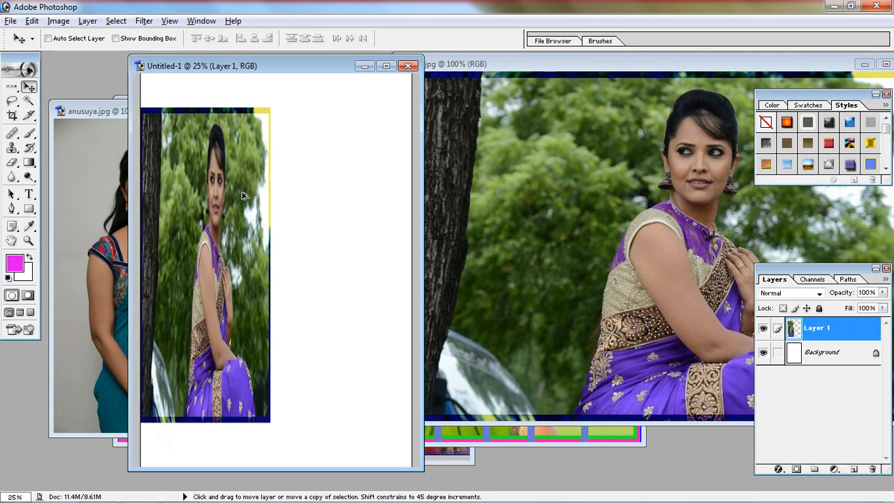
{"action": "left_click_drag", "start_coordinate": [205, 201], "coordinate": [342, 201]}
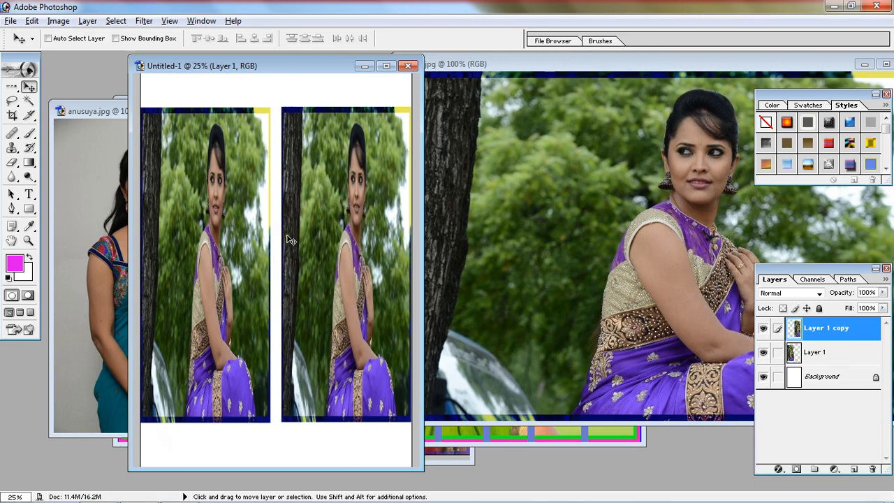
{"action": "key", "text": "ctrl+t"}
{"action": "left_click_drag", "start_coordinate": [281, 258], "coordinate": [277, 257]}
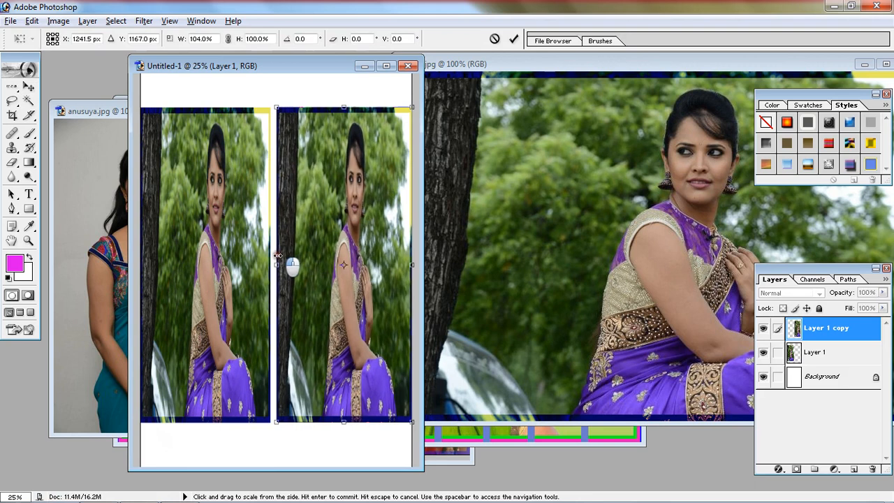
{"action": "key", "text": "Return"}
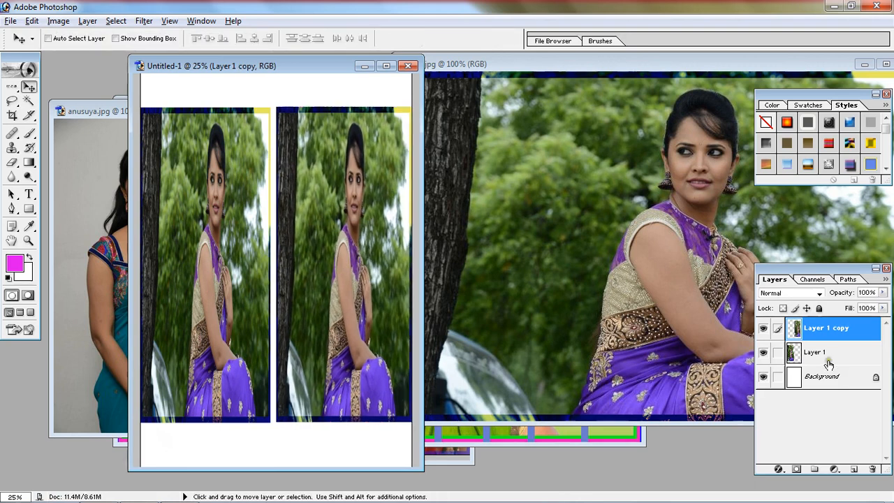
Step: Widen Layer 1 with Free Transform until its right side meets the left side of Layer 1 copy
{"action": "left_click", "coordinate": [803, 354]}
{"action": "key", "text": "ctrl+t"}
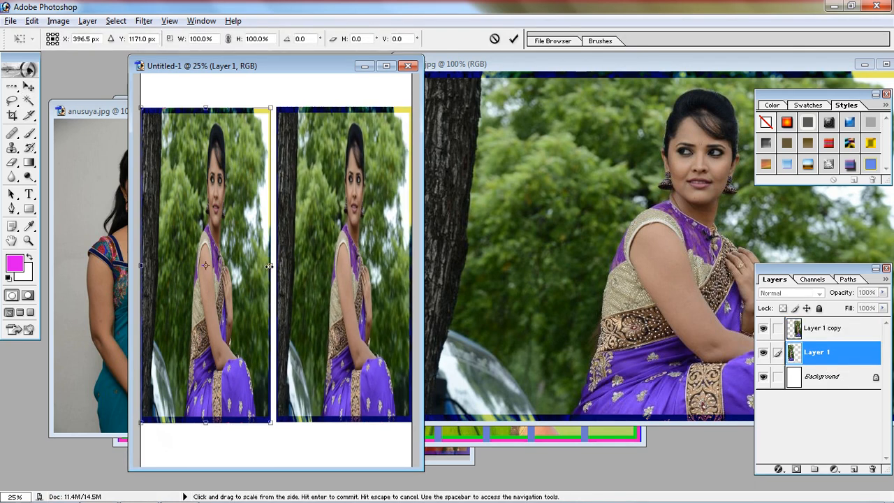
{"action": "left_click_drag", "start_coordinate": [269, 266], "coordinate": [277, 266]}
{"action": "key", "text": "Return"}
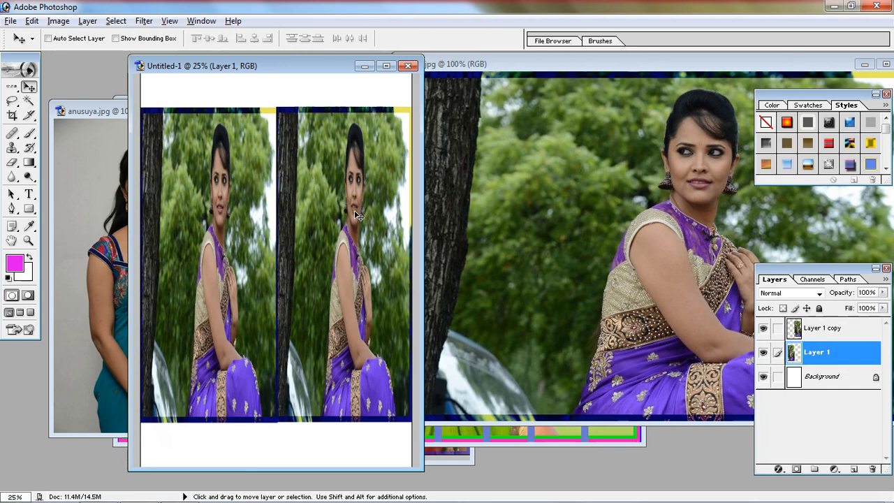
Step: Try moving Layer 1 copy slightly down the page, and undo the move
{"action": "left_click", "coordinate": [833, 333]}
{"action": "left_click_drag", "start_coordinate": [166, 127], "coordinate": [166, 136]}
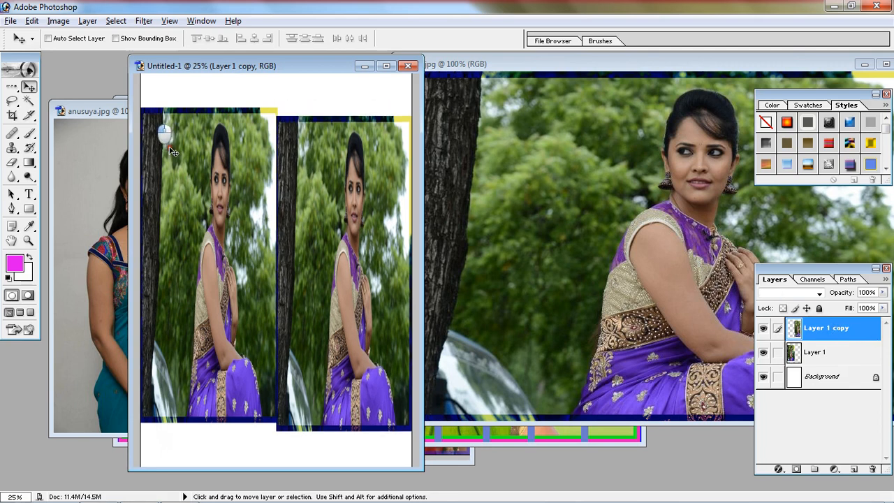
{"action": "key", "text": "ctrl+z"}
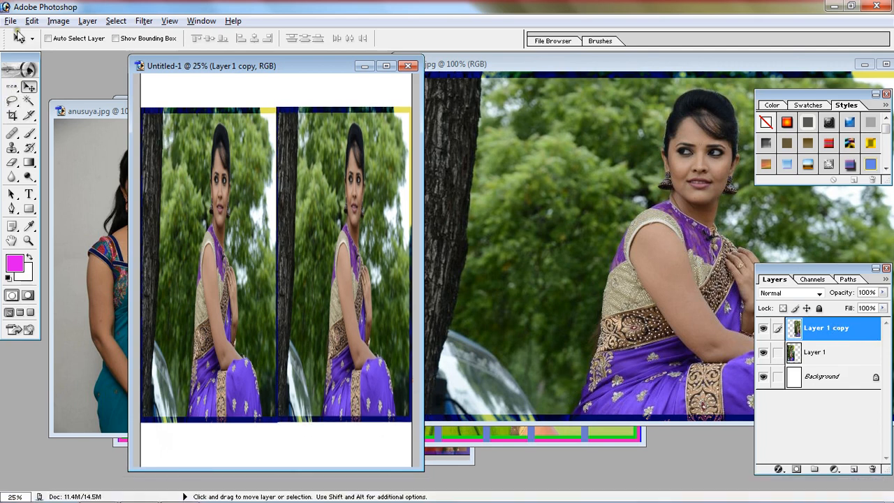
Step: Flip Layer 1 copy horizontally in Free Transform so it mirrors the photo on Layer 1
{"action": "left_click", "coordinate": [32, 20]}
{"action": "left_click", "coordinate": [91, 261]}
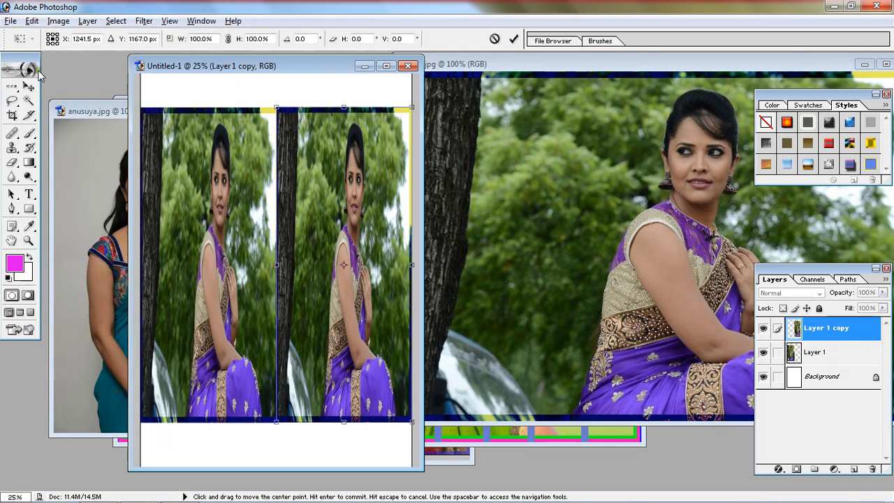
{"action": "left_click", "coordinate": [31, 21]}
{"action": "mouse_move", "coordinate": [83, 282]}
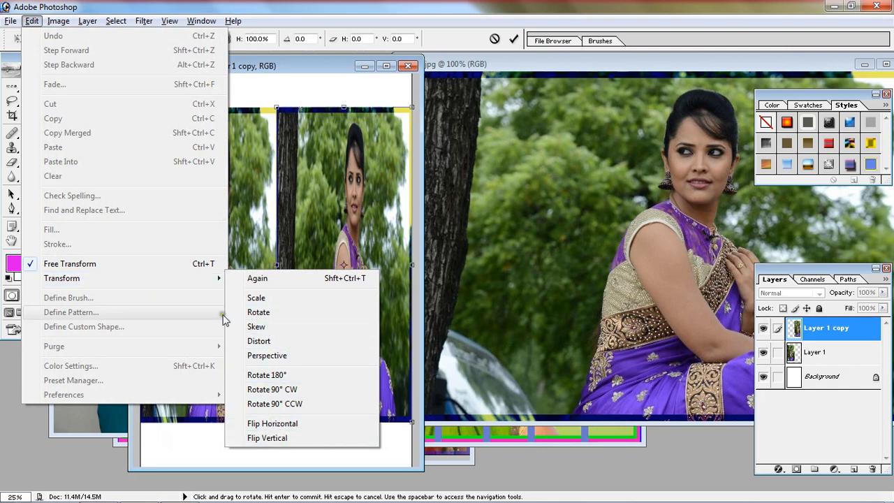
{"action": "left_click", "coordinate": [328, 168]}
{"action": "right_click", "coordinate": [326, 169]}
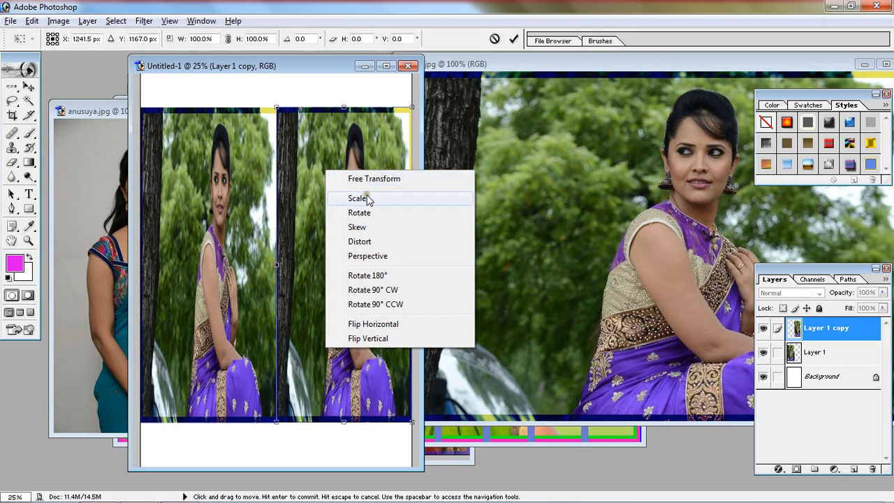
{"action": "left_click", "coordinate": [382, 325]}
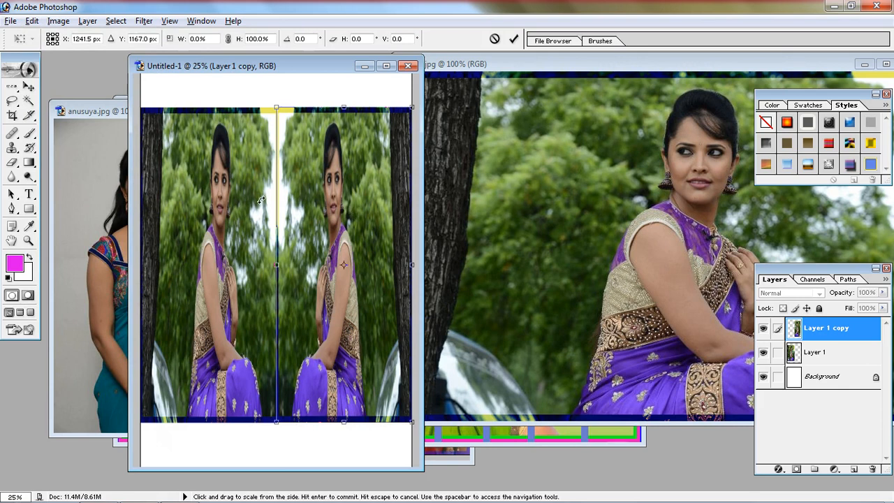
Step: Flip Layer 1 copy horizontally twice and vertically twice, and apply the transform with the photo upright and mirrored
{"action": "right_click", "coordinate": [355, 199]}
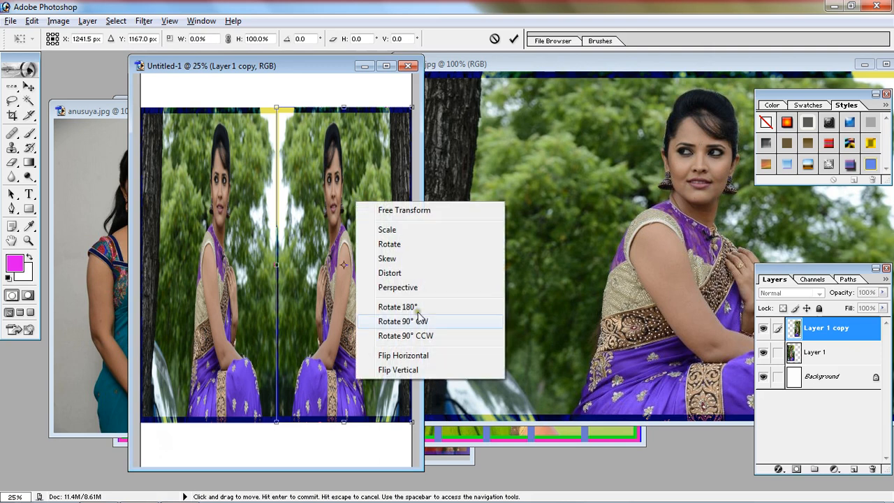
{"action": "left_click", "coordinate": [419, 360]}
{"action": "right_click", "coordinate": [353, 224]}
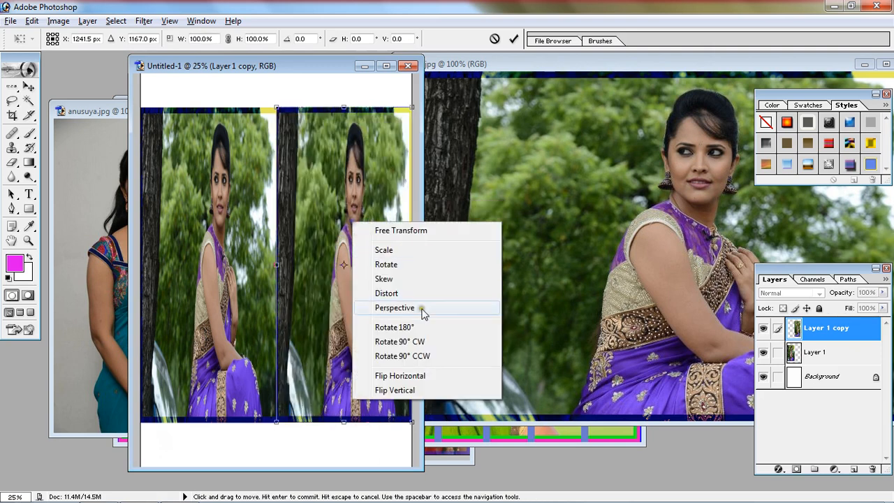
{"action": "left_click", "coordinate": [418, 383]}
{"action": "right_click", "coordinate": [331, 213]}
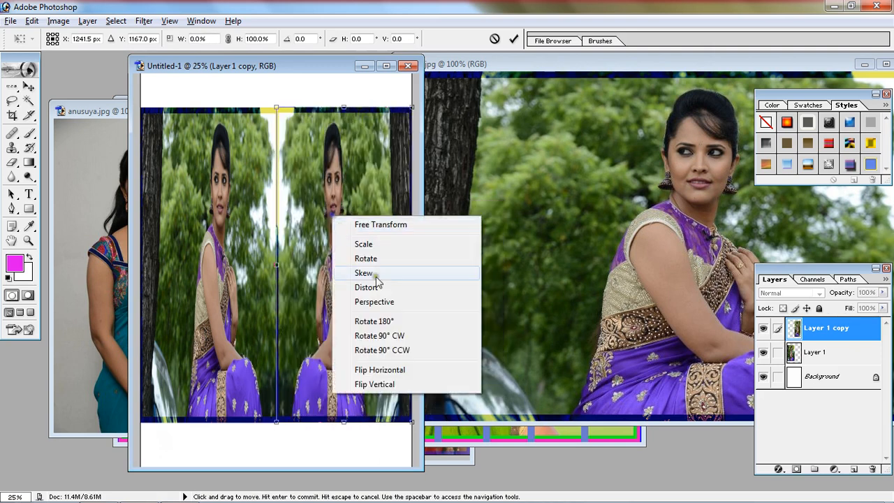
{"action": "left_click", "coordinate": [386, 395]}
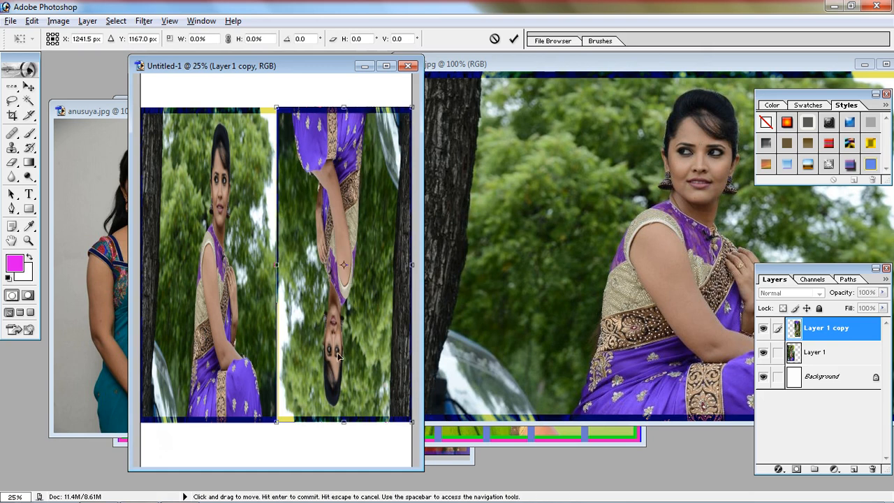
{"action": "right_click", "coordinate": [344, 298]}
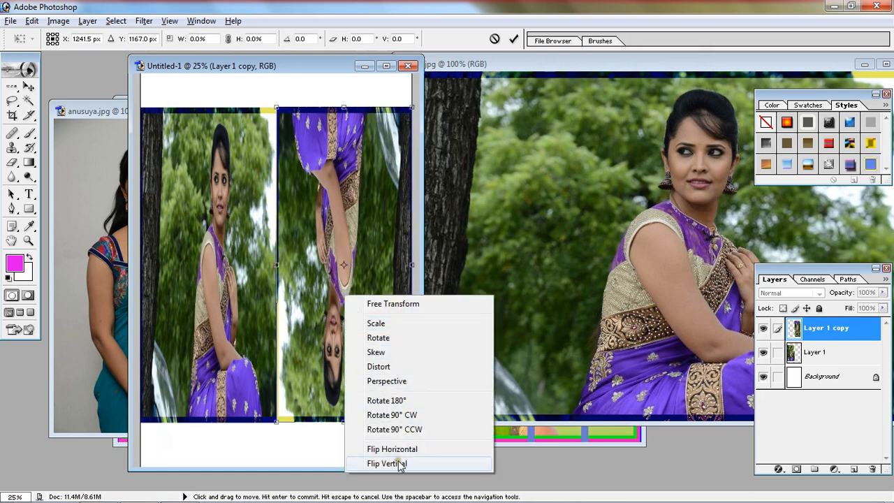
{"action": "left_click", "coordinate": [455, 463]}
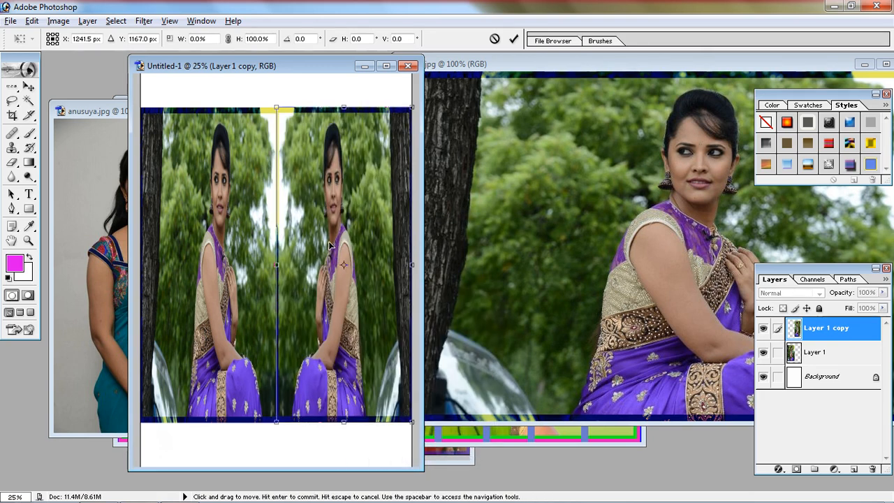
{"action": "key", "text": "Return"}
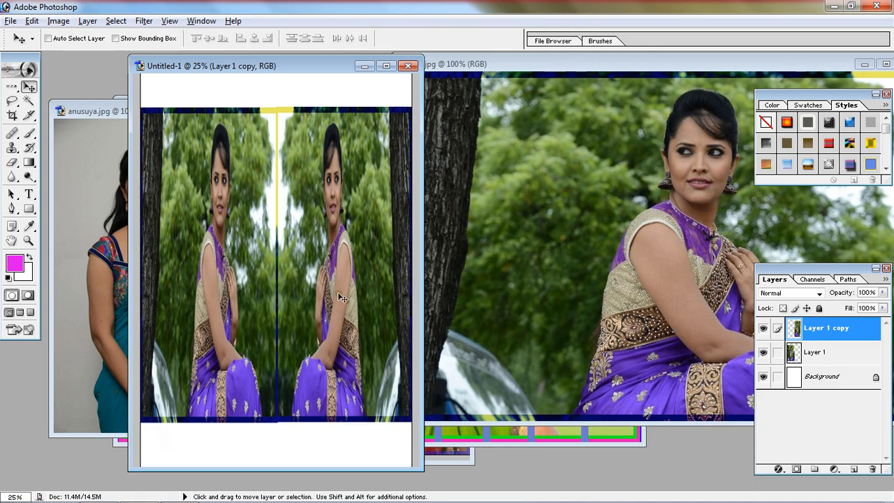
Step: Delete Layer 1 copy and enlarge Layer 1 with Free Transform so it covers most of the page's width
{"action": "left_click", "coordinate": [873, 469]}
{"action": "left_click", "coordinate": [424, 202]}
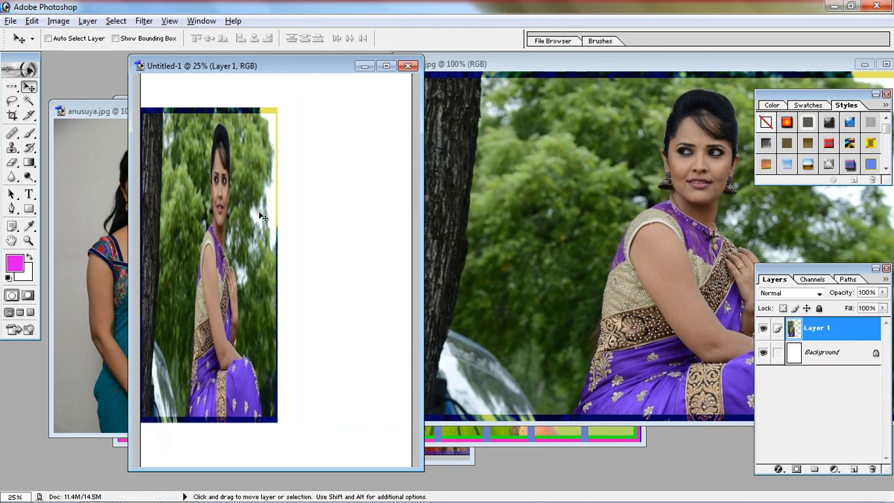
{"action": "key", "text": "ctrl+t"}
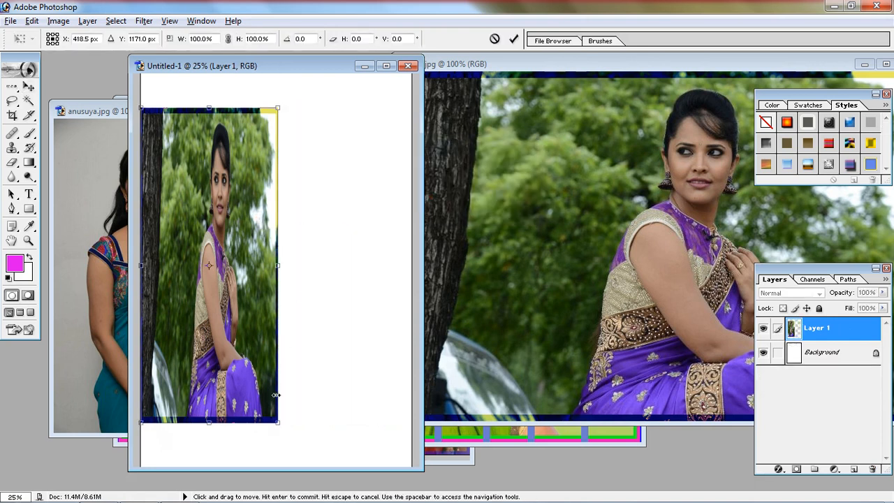
{"action": "left_click_drag", "start_coordinate": [282, 421], "coordinate": [373, 430]}
{"action": "key", "text": "Return"}
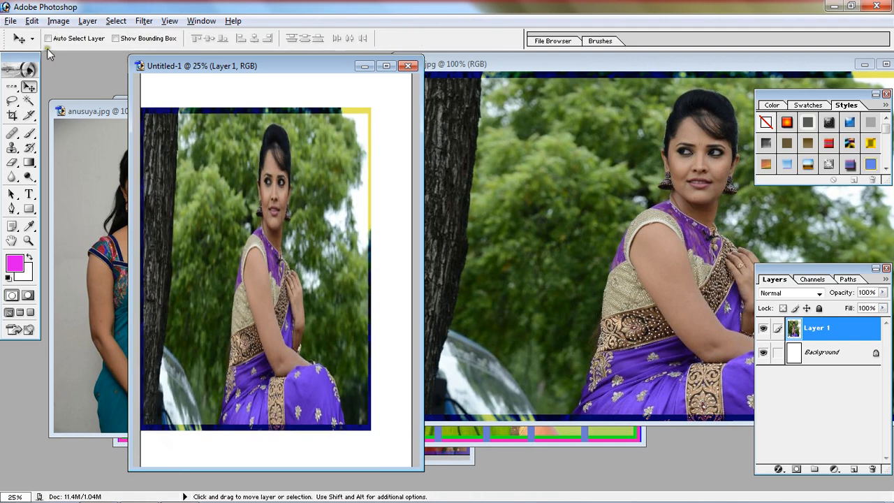
Step: Narrow Layer 1 to about 97% width using the Scale transform
{"action": "key", "text": "ctrl+t"}
{"action": "left_click", "coordinate": [31, 21]}
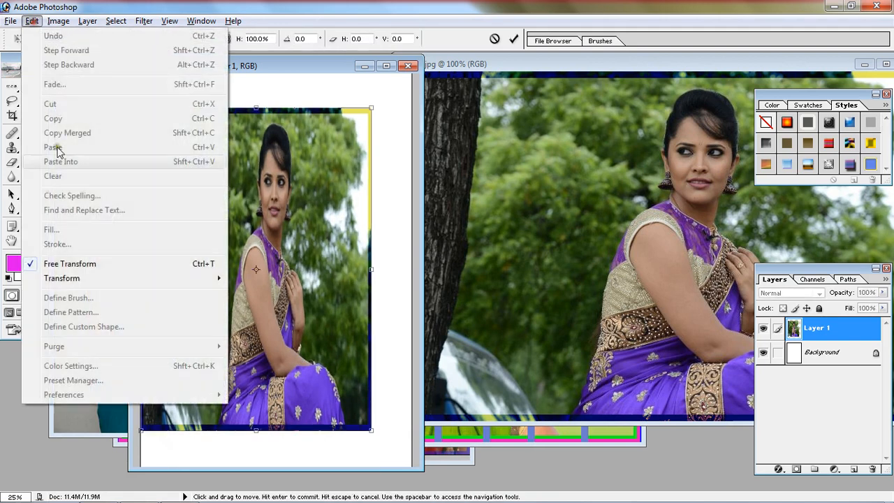
{"action": "mouse_move", "coordinate": [205, 279]}
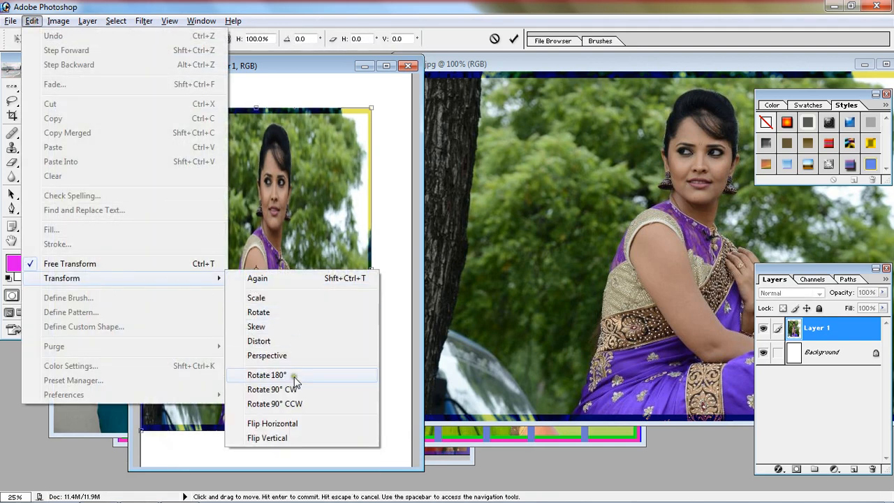
{"action": "left_click", "coordinate": [285, 182]}
{"action": "right_click", "coordinate": [263, 177]}
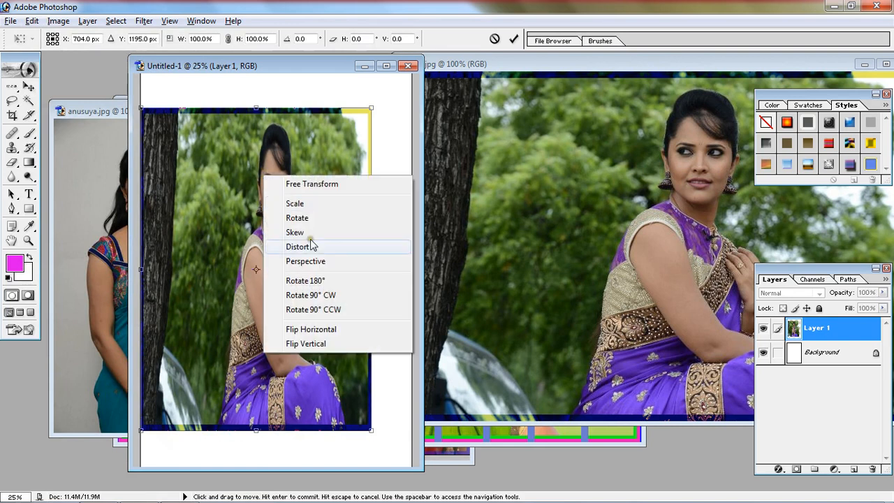
{"action": "left_click", "coordinate": [300, 204]}
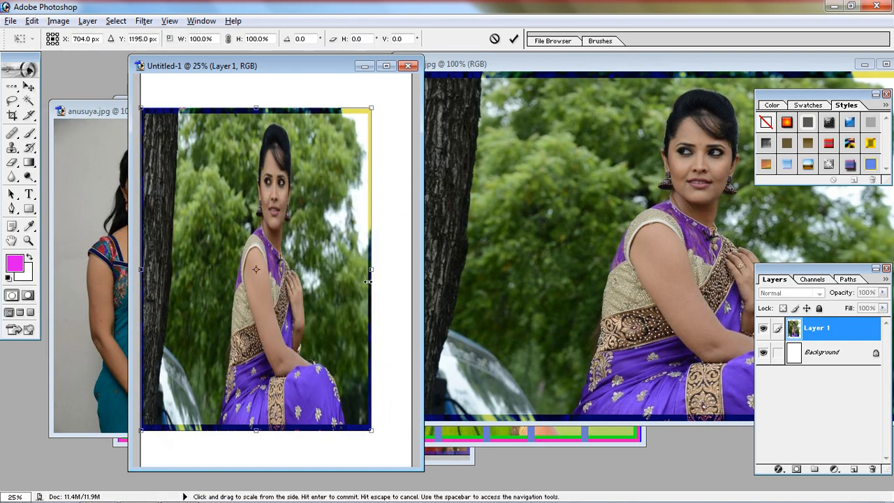
{"action": "mouse_move", "coordinate": [376, 266]}
{"action": "left_mouse_down"}
{"action": "mouse_move", "coordinate": [356, 276]}
{"action": "mouse_move", "coordinate": [370, 271]}
{"action": "left_mouse_up"}
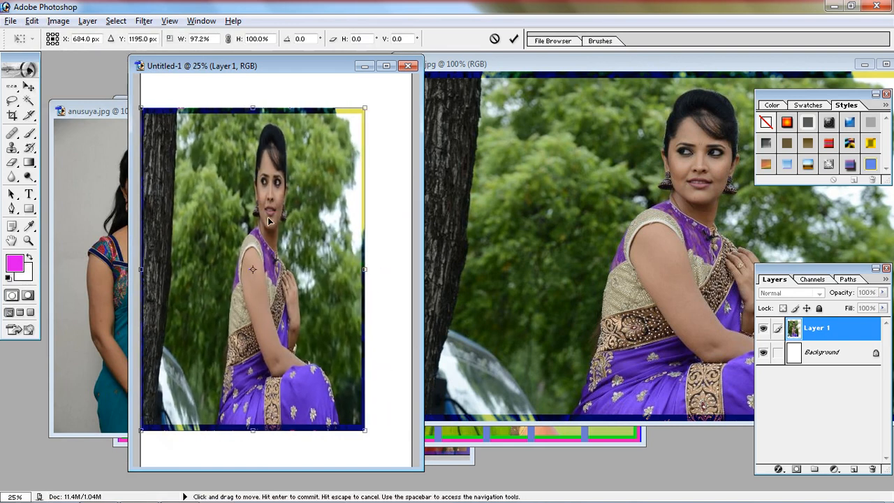
Step: Rotate Layer 1 by about -0.2° using the Rotate transform
{"action": "right_click", "coordinate": [267, 190]}
{"action": "left_click", "coordinate": [303, 235]}
{"action": "mouse_move", "coordinate": [391, 443]}
{"action": "left_mouse_down"}
{"action": "mouse_move", "coordinate": [342, 457]}
{"action": "mouse_move", "coordinate": [420, 451]}
{"action": "mouse_move", "coordinate": [437, 442]}
{"action": "mouse_move", "coordinate": [441, 424]}
{"action": "mouse_move", "coordinate": [434, 446]}
{"action": "mouse_move", "coordinate": [401, 454]}
{"action": "left_mouse_up"}
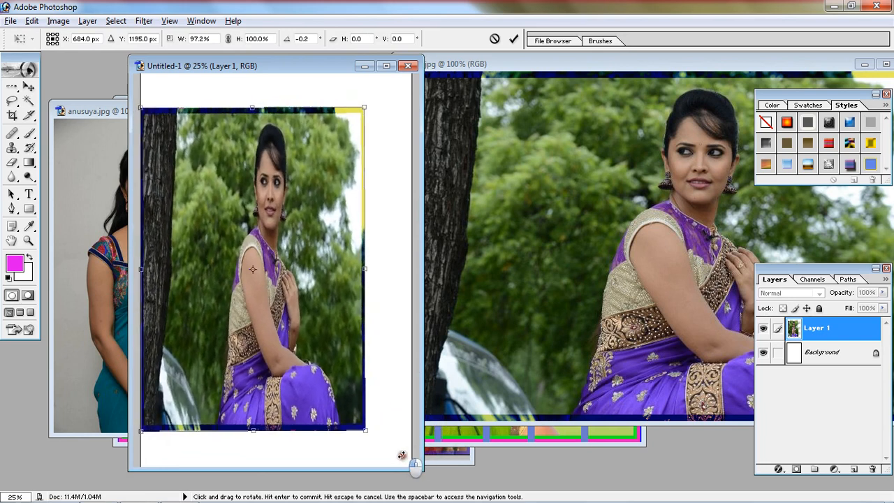
Step: Try to skew Layer 1 by lowering its right side and raising its lower-left corner, and cancel the transform
{"action": "right_click", "coordinate": [293, 329]}
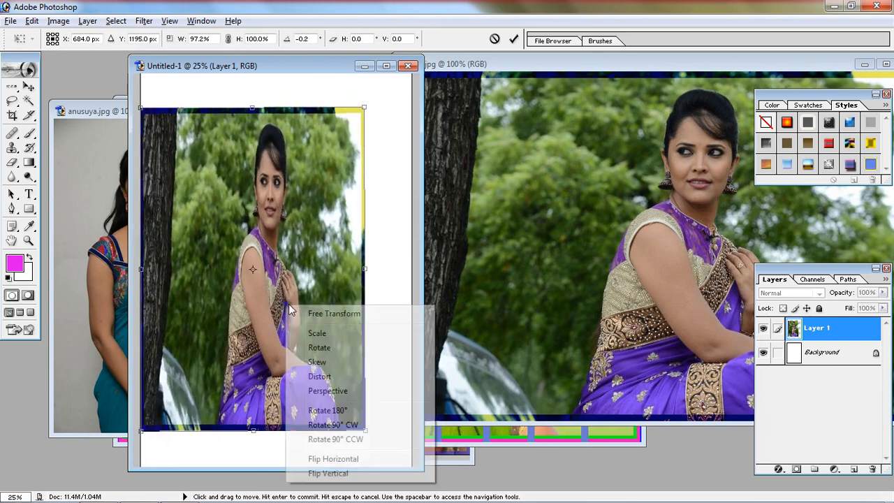
{"action": "left_click", "coordinate": [328, 361]}
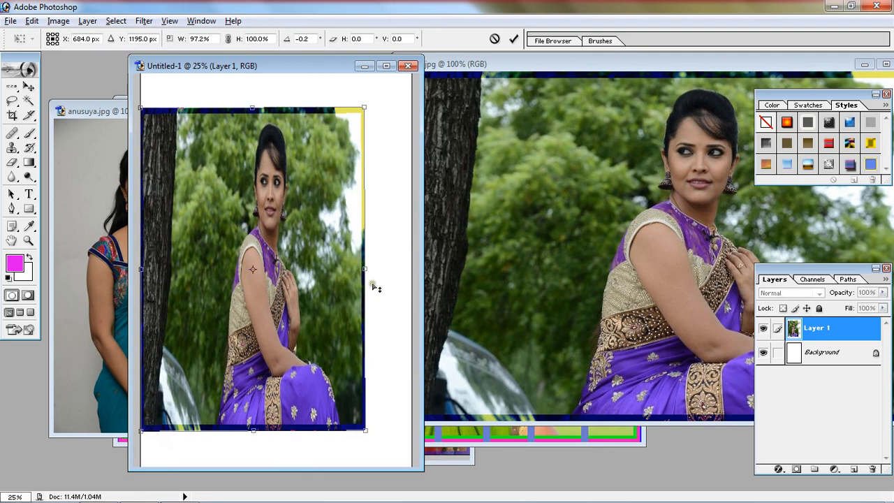
{"action": "mouse_move", "coordinate": [368, 270]}
{"action": "left_mouse_down"}
{"action": "mouse_move", "coordinate": [374, 293]}
{"action": "mouse_move", "coordinate": [361, 335]}
{"action": "mouse_move", "coordinate": [342, 342]}
{"action": "mouse_move", "coordinate": [330, 438]}
{"action": "mouse_move", "coordinate": [364, 256]}
{"action": "mouse_move", "coordinate": [353, 158]}
{"action": "mouse_move", "coordinate": [362, 280]}
{"action": "left_mouse_up"}
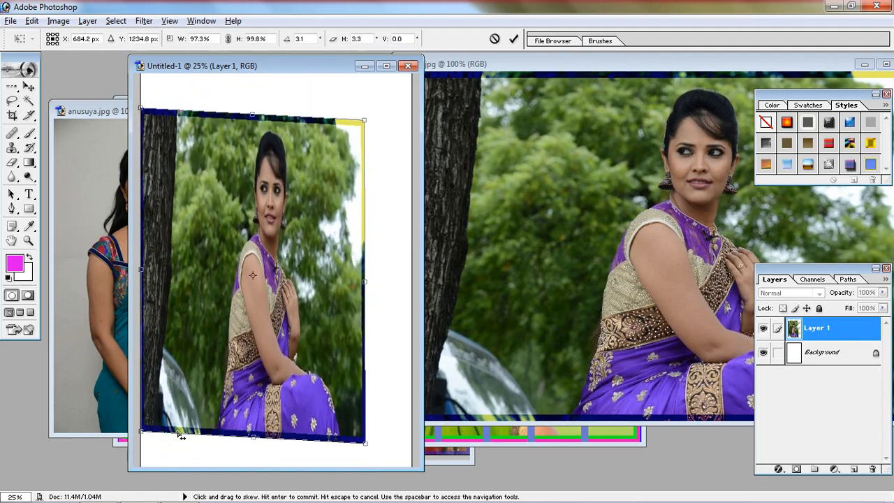
{"action": "left_click_drag", "start_coordinate": [143, 433], "coordinate": [187, 264]}
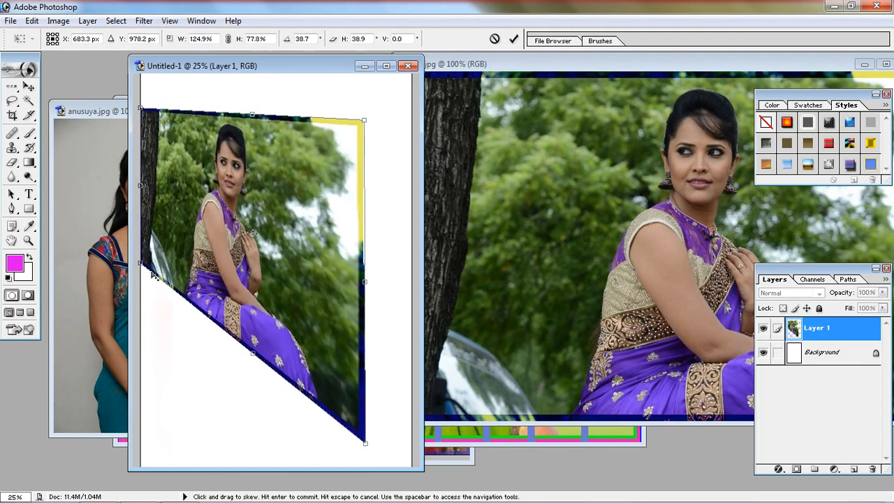
{"action": "key", "text": "Escape"}
Step: Try to distort Layer 1 with the Distort transform by pulling its bottom edge, right edge and lower-right corner inward, and cancel the transform
{"action": "key", "text": "ctrl+t"}
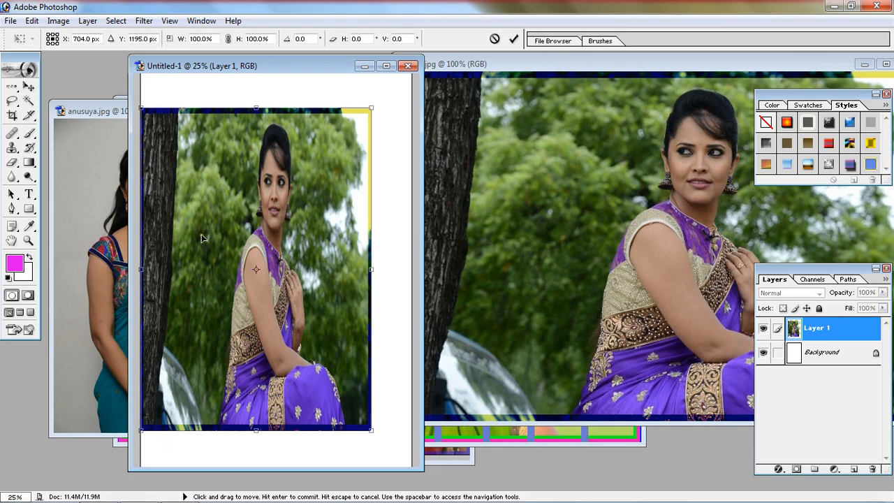
{"action": "right_click", "coordinate": [203, 235]}
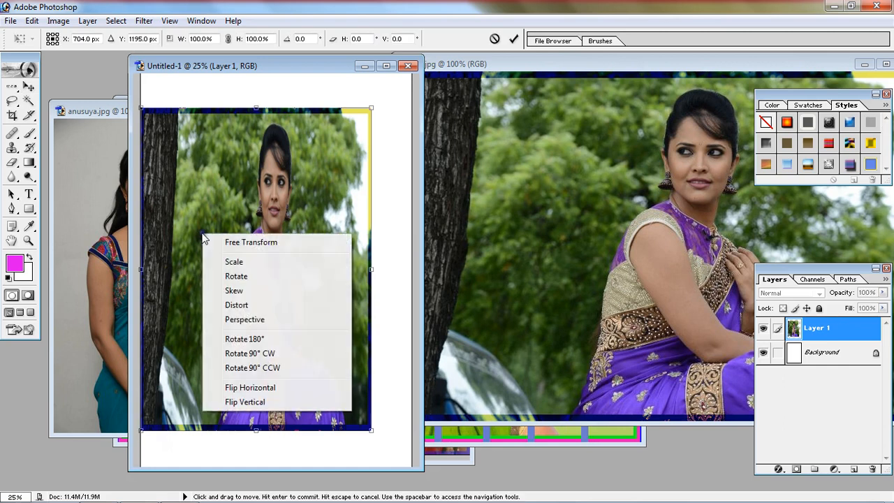
{"action": "left_click", "coordinate": [247, 306]}
{"action": "mouse_move", "coordinate": [257, 430]}
{"action": "left_mouse_down"}
{"action": "mouse_move", "coordinate": [256, 410]}
{"action": "mouse_move", "coordinate": [255, 418]}
{"action": "left_mouse_up"}
{"action": "left_click_drag", "start_coordinate": [371, 263], "coordinate": [322, 193]}
{"action": "left_click_drag", "start_coordinate": [322, 351], "coordinate": [180, 244]}
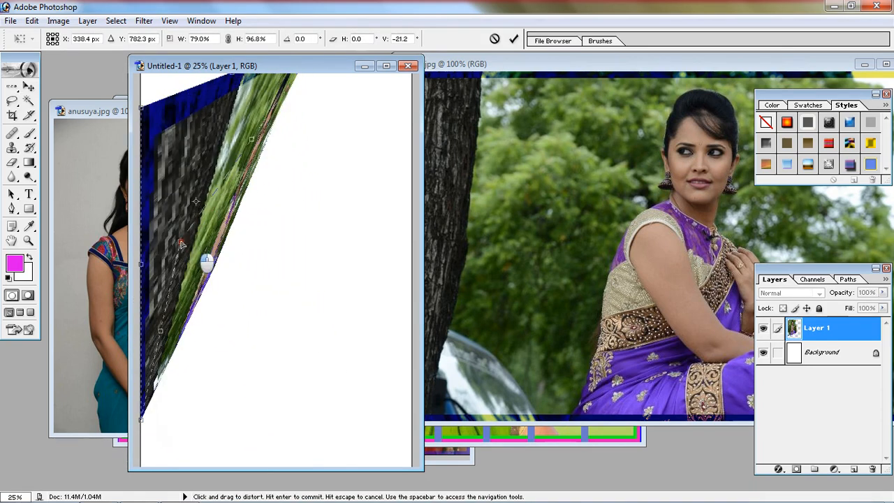
{"action": "key", "text": "Escape"}
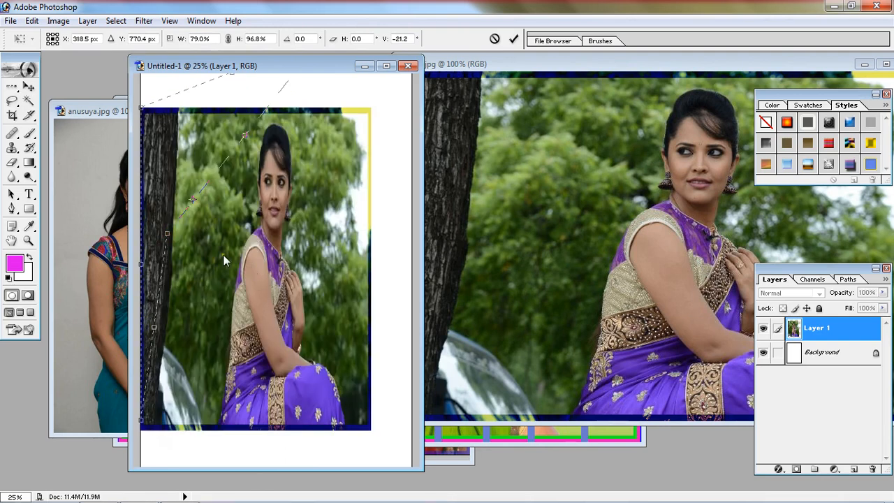
{"action": "left_click_drag", "start_coordinate": [203, 257], "coordinate": [371, 376]}
{"action": "key", "text": "Escape"}
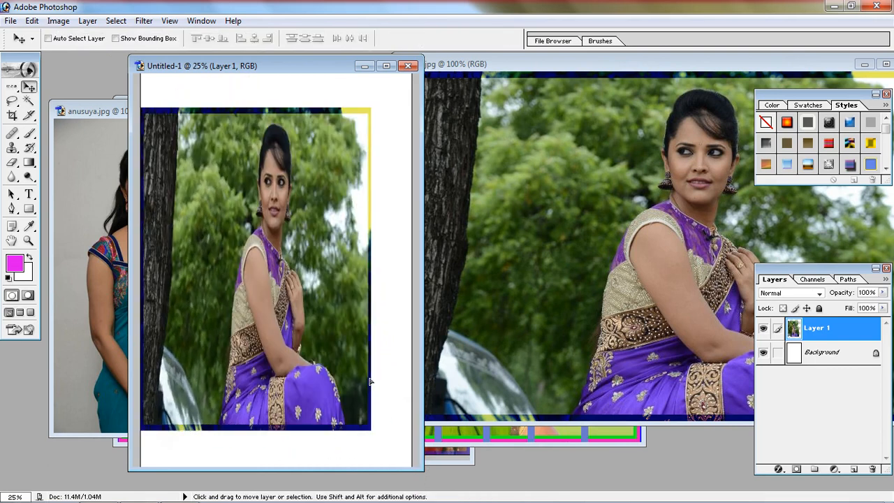
Step: Try a Perspective transform on Layer 1 by pulling its lower-right corner and right side inward, and discard the transform
{"action": "key", "text": "ctrl+t"}
{"action": "right_click", "coordinate": [276, 241]}
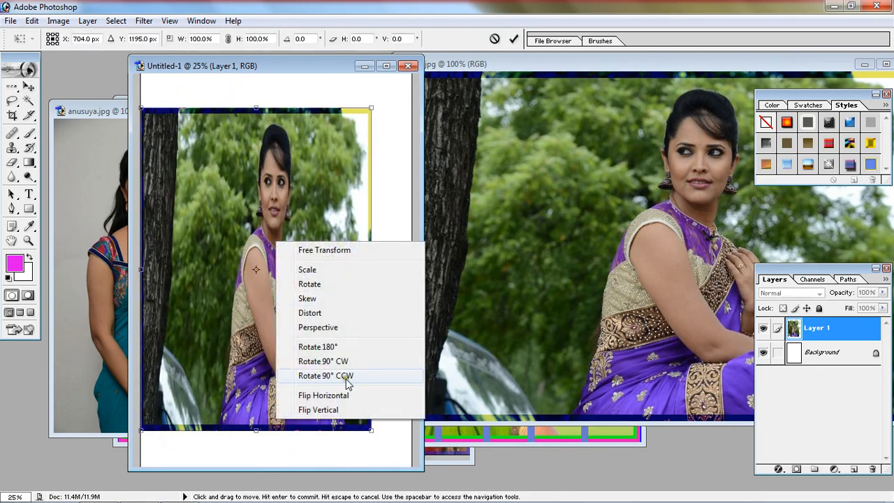
{"action": "left_click", "coordinate": [326, 329]}
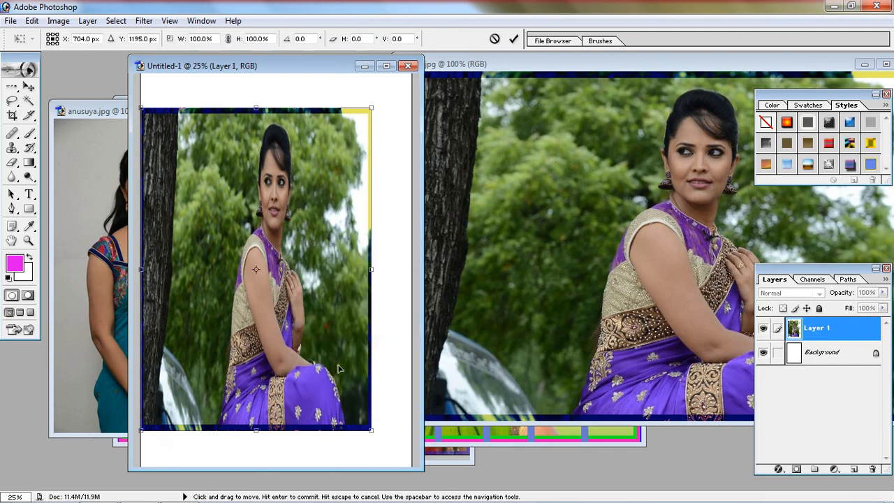
{"action": "left_click_drag", "start_coordinate": [371, 432], "coordinate": [180, 238]}
{"action": "left_click_drag", "start_coordinate": [368, 239], "coordinate": [219, 227]}
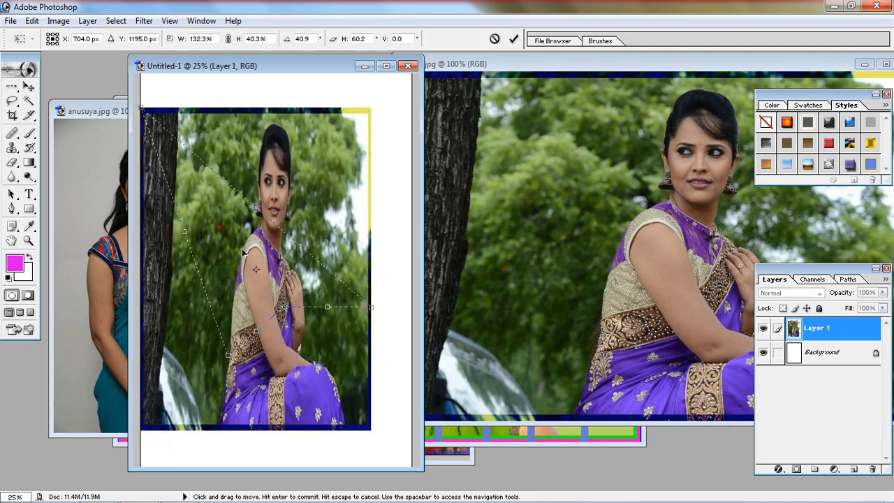
{"action": "key", "text": "Return"}
Step: Try the Rotate 180° transform on Layer 1 and undo the rotation
{"action": "key", "text": "ctrl+t"}
{"action": "right_click", "coordinate": [307, 311]}
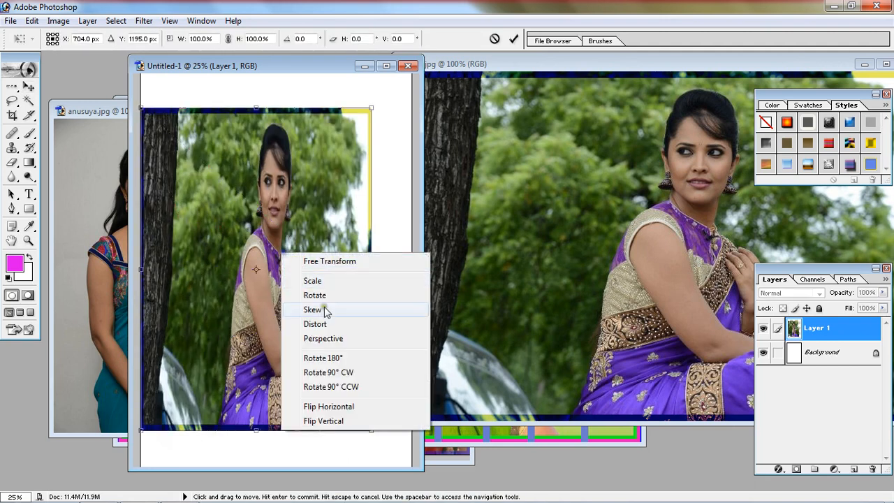
{"action": "left_click", "coordinate": [334, 360]}
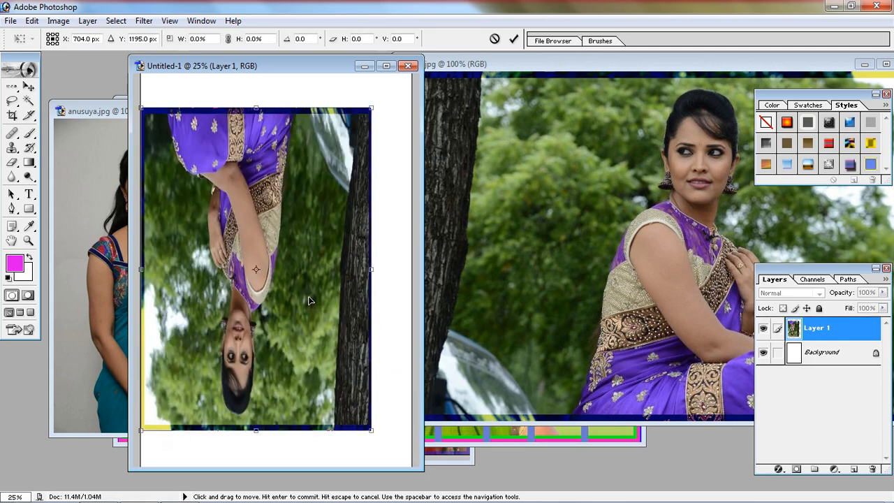
{"action": "key", "text": "ctrl+z"}
Step: Try the Rotate 90° CW transform on Layer 1 and undo the rotation
{"action": "right_click", "coordinate": [284, 249]}
{"action": "left_click", "coordinate": [341, 369]}
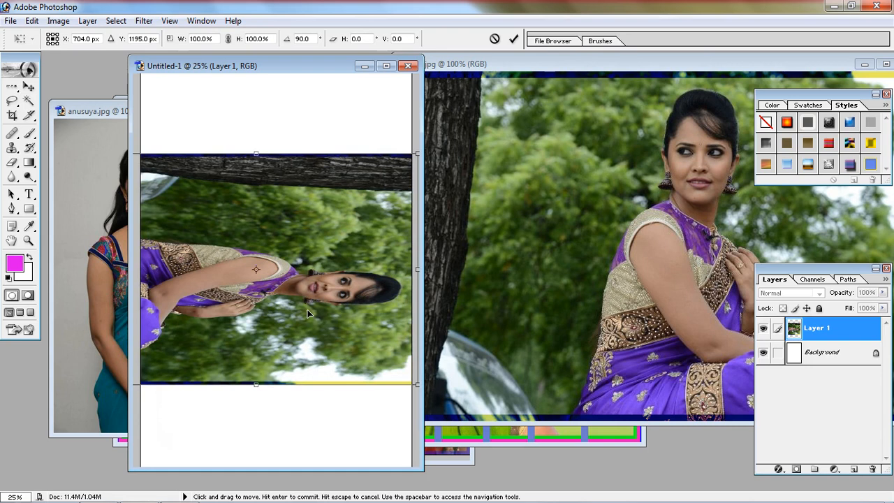
{"action": "key", "text": "ctrl+z"}
Step: Try the Rotate 90° CCW transform on Layer 1 and cancel the transform
{"action": "right_click", "coordinate": [308, 249]}
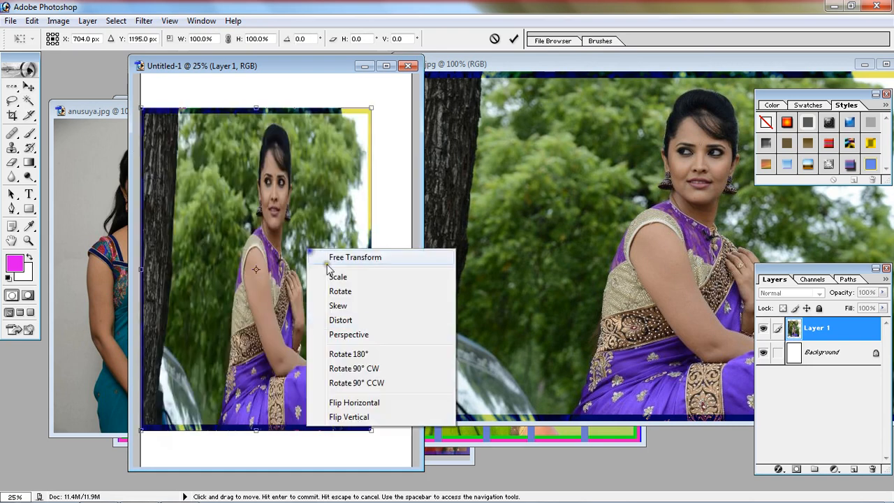
{"action": "left_click", "coordinate": [365, 384]}
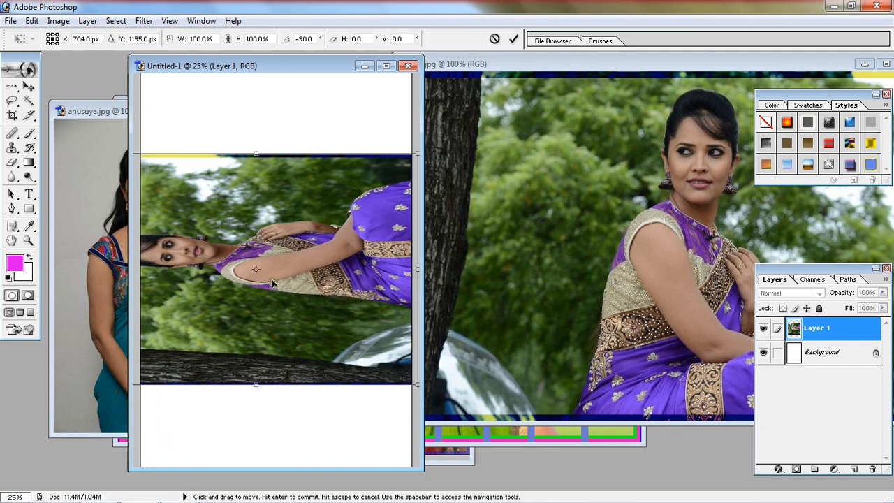
{"action": "right_click", "coordinate": [273, 233]}
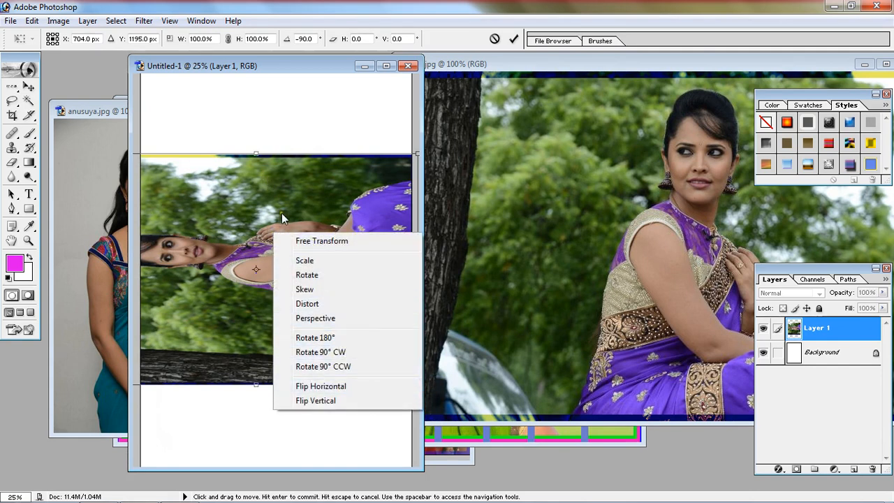
{"action": "left_click", "coordinate": [305, 256]}
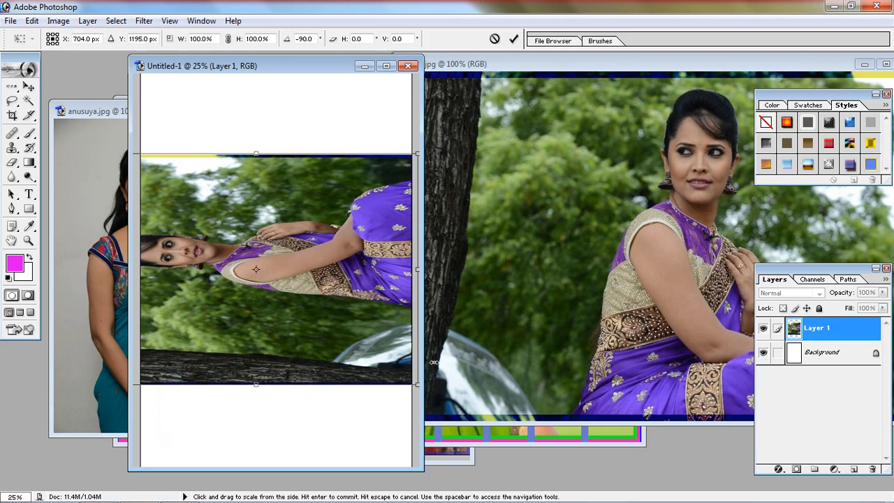
{"action": "key", "text": "Escape"}
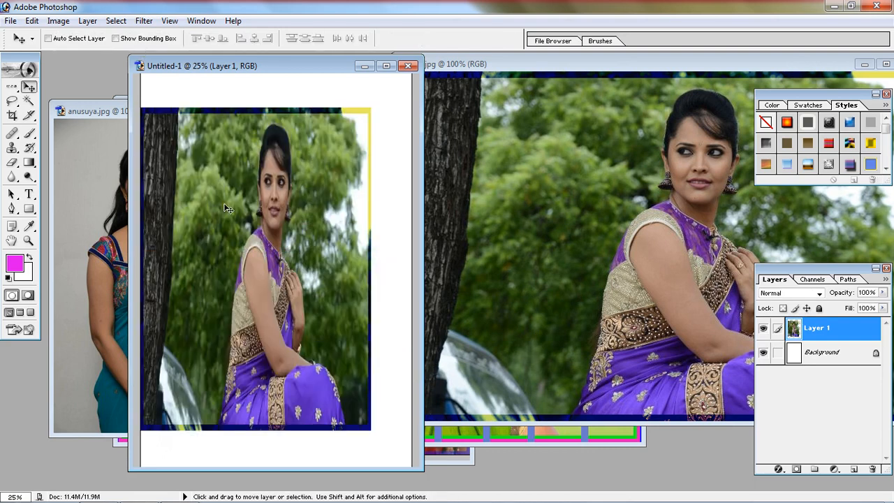
Step: Shrink Layer 1 to about 60% width and 46% height with Free Transform, keeping its upper-left corner in place
{"action": "left_click", "coordinate": [31, 21]}
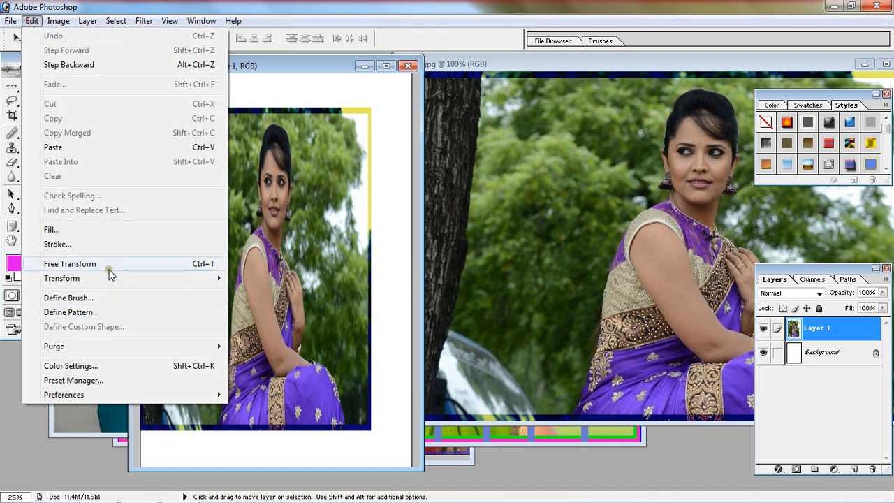
{"action": "left_click", "coordinate": [210, 263]}
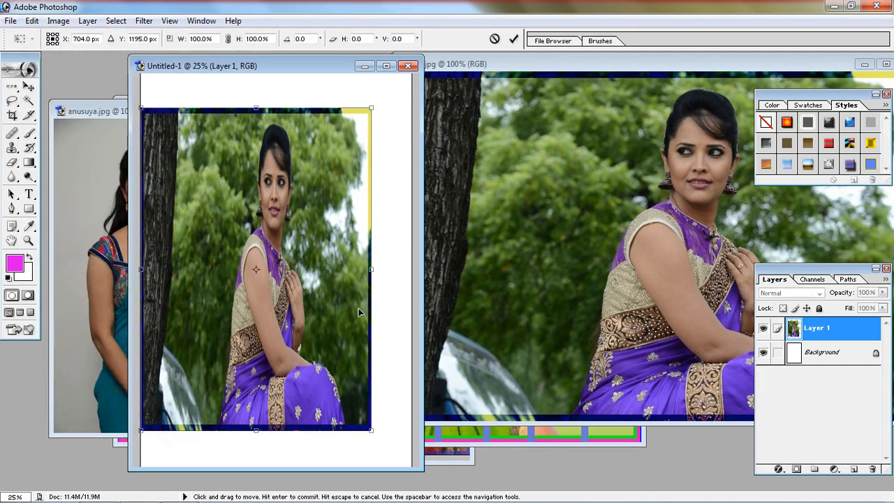
{"action": "left_click_drag", "start_coordinate": [371, 269], "coordinate": [279, 268]}
{"action": "left_click_drag", "start_coordinate": [212, 429], "coordinate": [211, 254]}
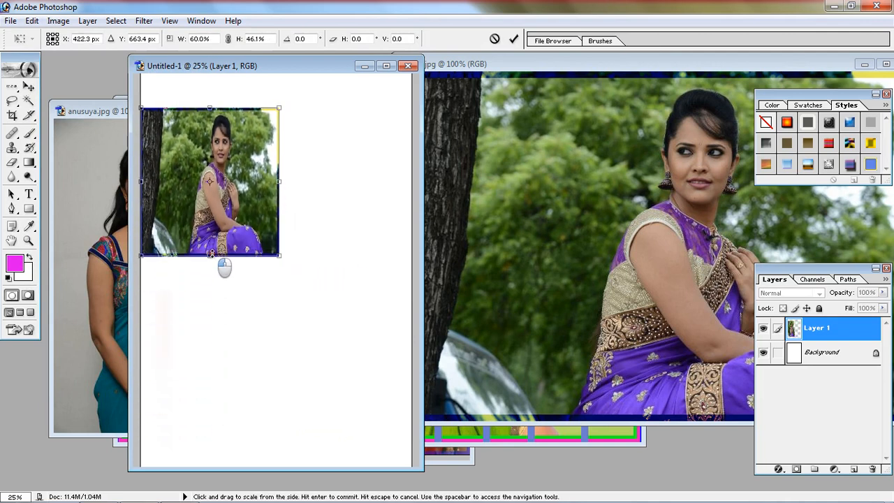
{"action": "key", "text": "Return"}
Step: Enlarge Layer 1 from its lower-right corner to about 176% width and 218% height with Free Transform
{"action": "left_click", "coordinate": [31, 21]}
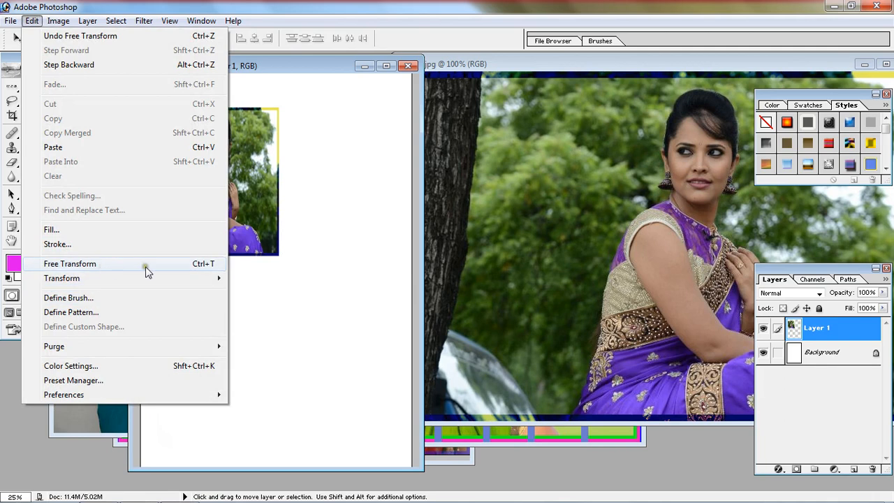
{"action": "left_click", "coordinate": [133, 270]}
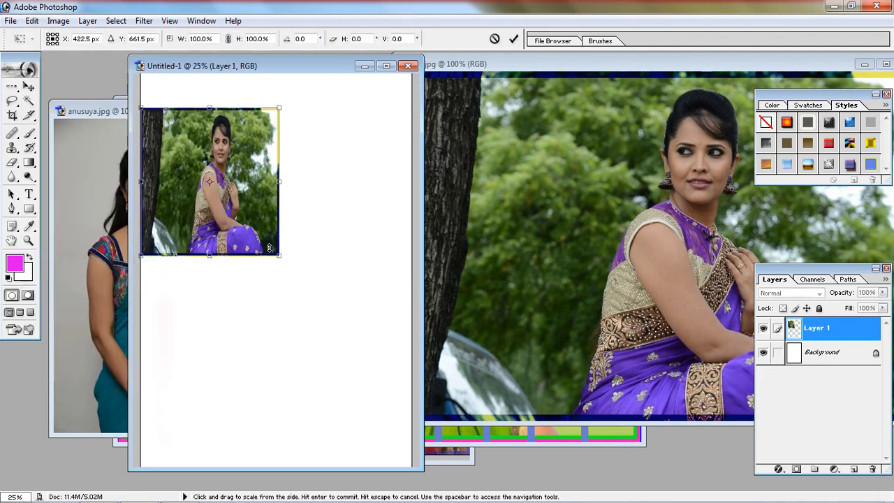
{"action": "left_click_drag", "start_coordinate": [279, 256], "coordinate": [386, 432]}
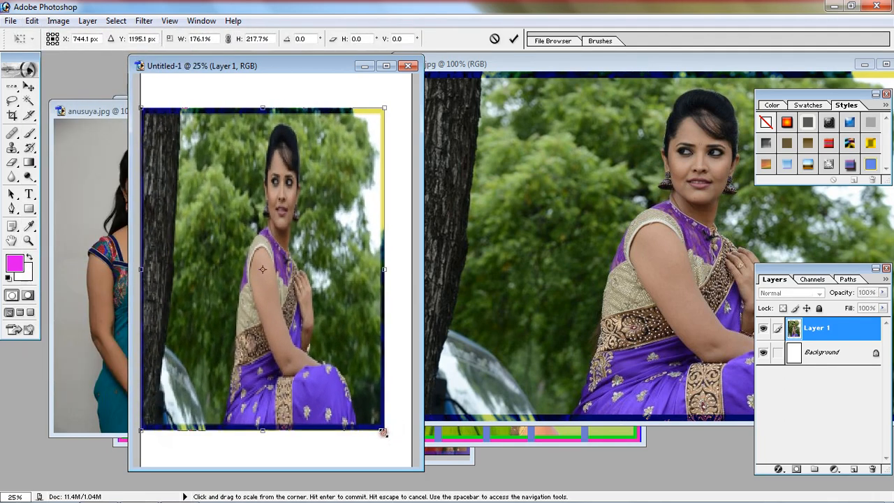
{"action": "key", "text": "Return"}
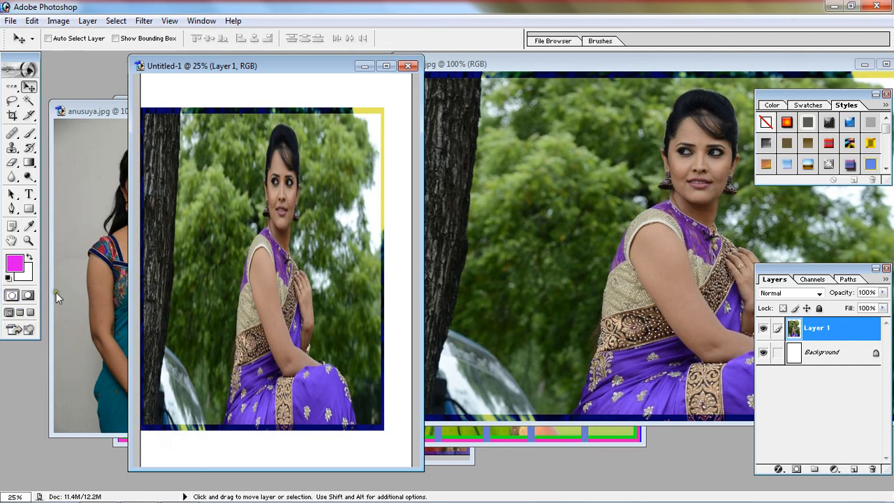
Step: Bring the anusuya.jpg window in front of the Untitled-1 page and minimize Photoshop
{"action": "left_click", "coordinate": [101, 111]}
{"action": "left_click_drag", "start_coordinate": [172, 115], "coordinate": [363, 121]}
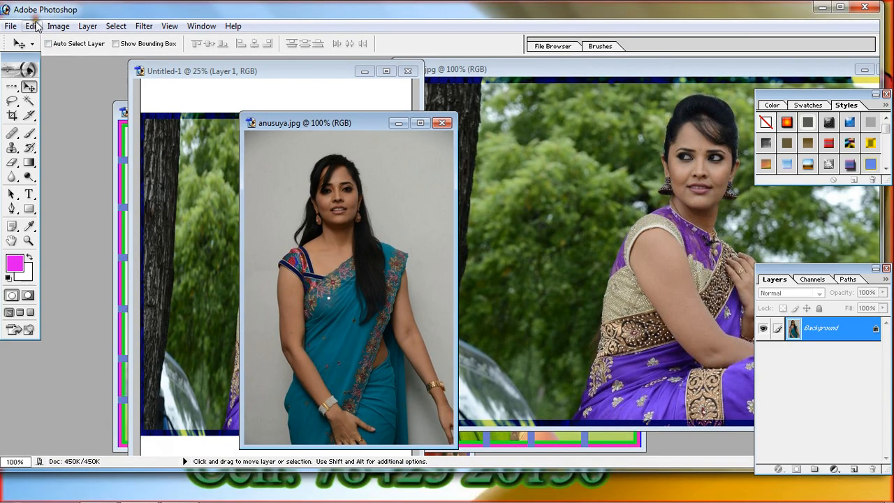
{"action": "left_click", "coordinate": [32, 20]}
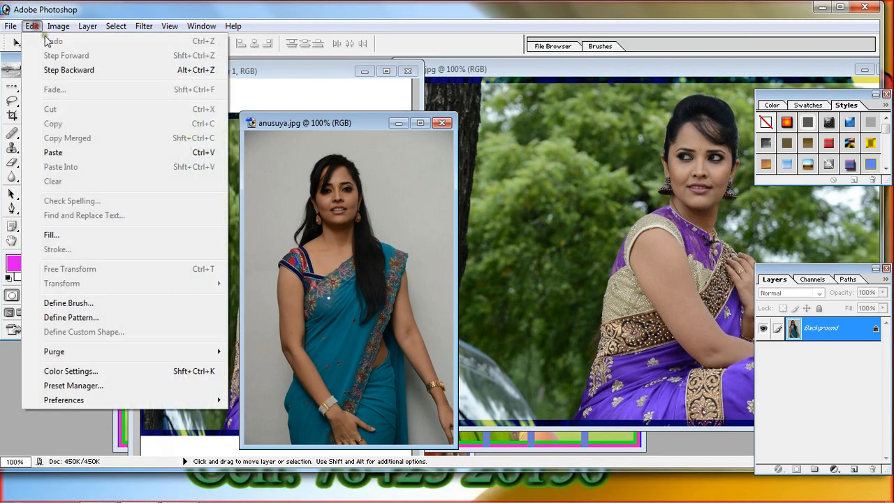
{"action": "left_click", "coordinate": [384, 25]}
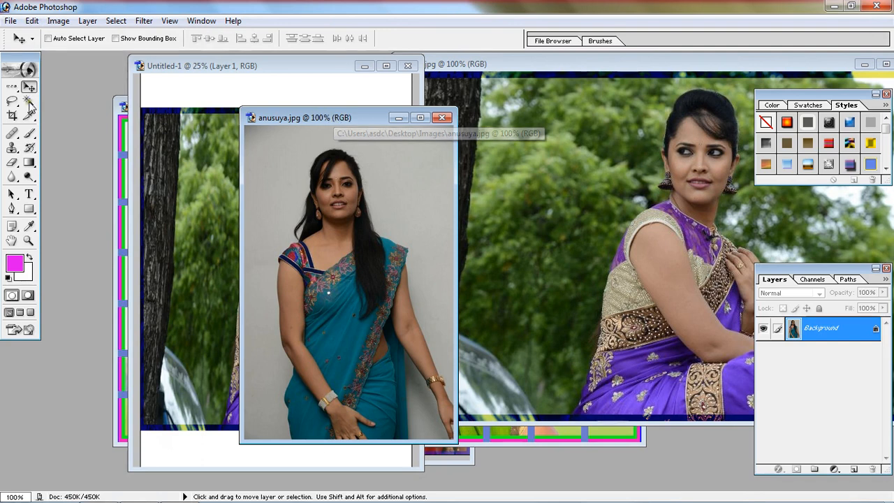
{"action": "left_click", "coordinate": [832, 7]}
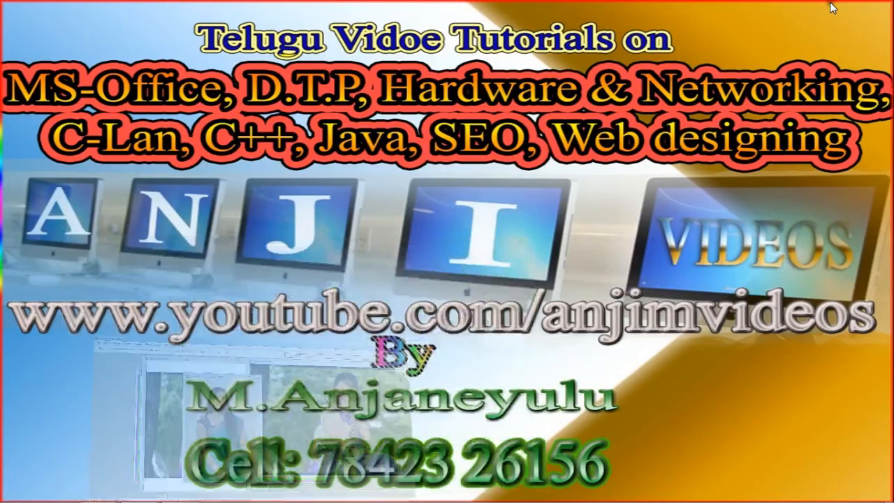